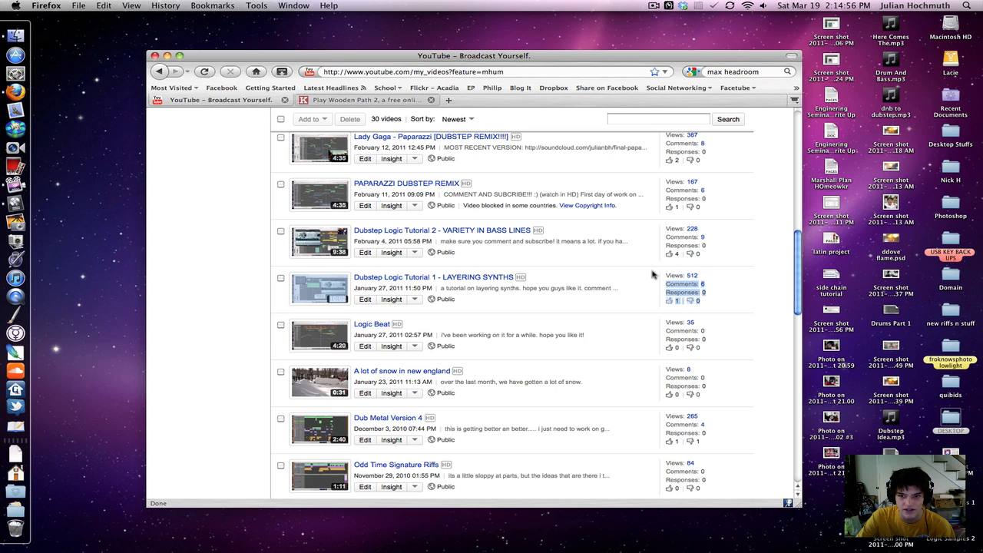
- Look through the list of uploaded YouTube videos, comparing the dubstep and Logic tutorials with the older uploads
{"action": "left_click", "coordinate": [738, 281]}
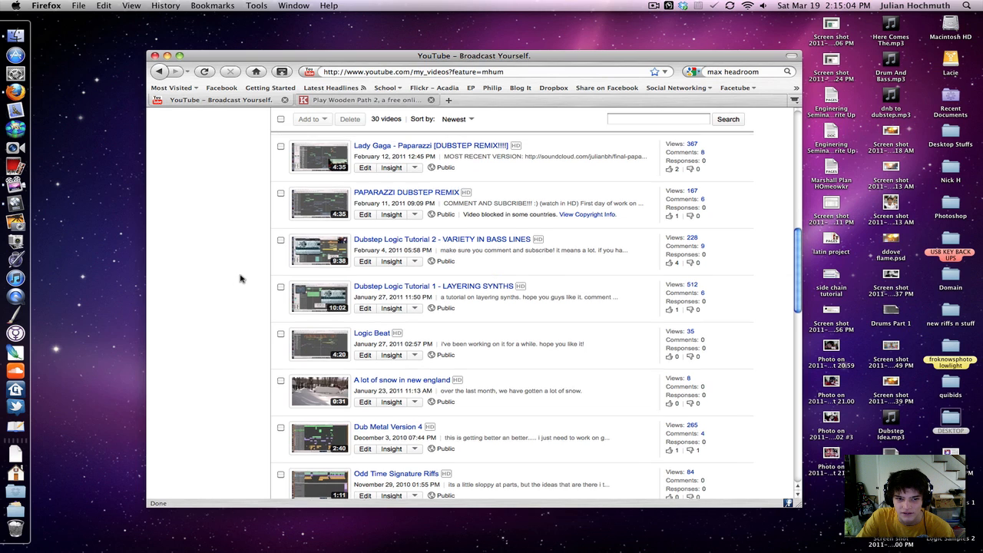
{"action": "scroll", "coordinate": [240, 280], "scroll_direction": "up", "scroll_amount": 2}
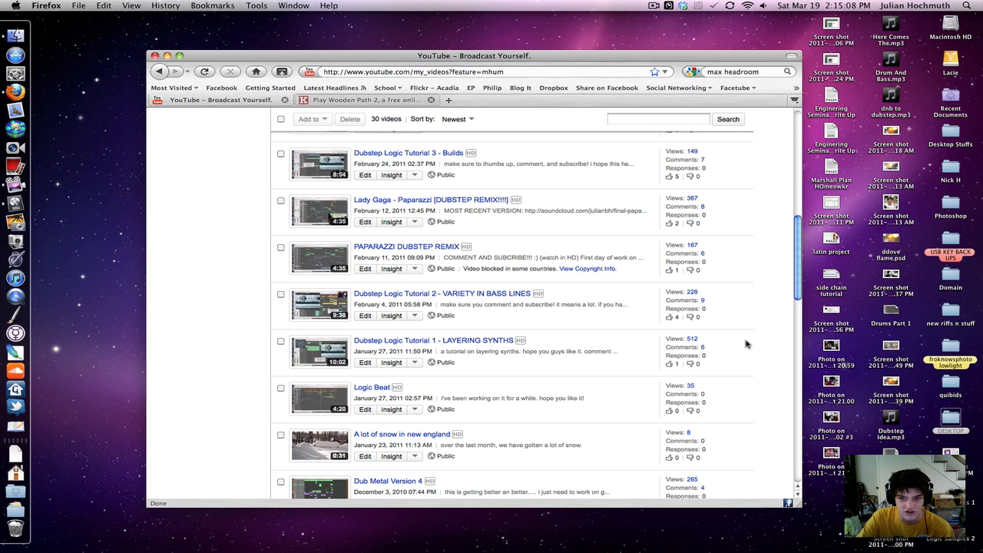
{"action": "left_click_drag", "start_coordinate": [731, 341], "coordinate": [641, 271]}
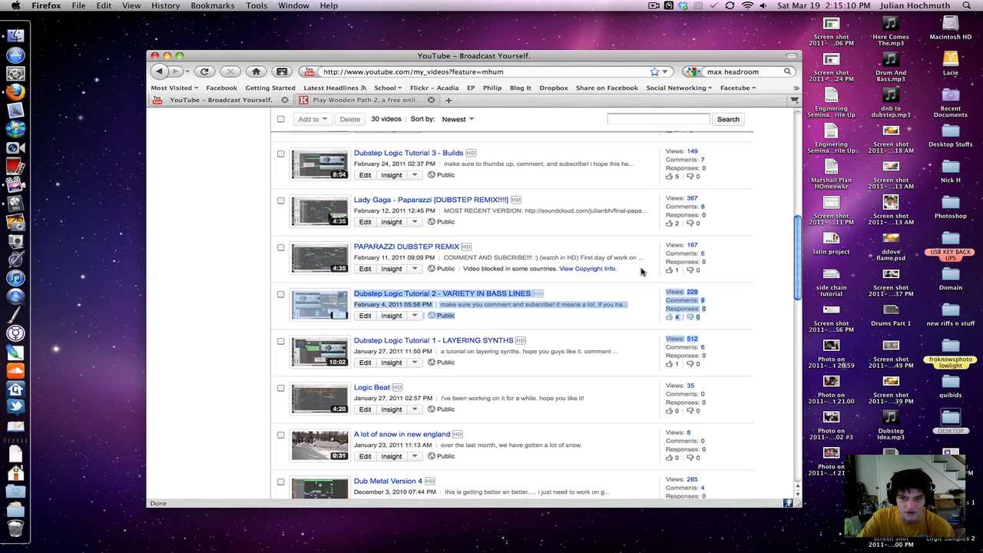
{"action": "left_click", "coordinate": [739, 302]}
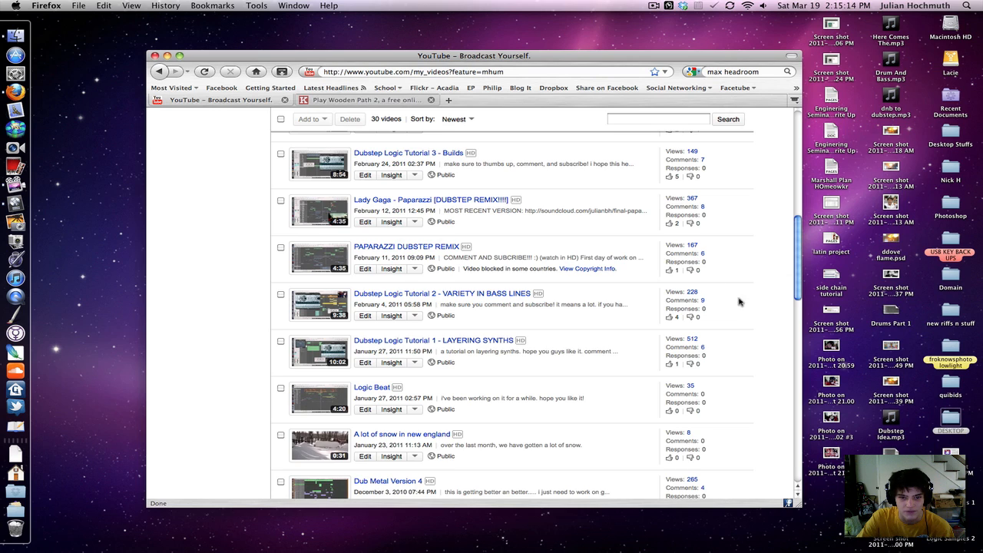
{"action": "scroll", "coordinate": [668, 263], "scroll_direction": "up", "scroll_amount": 5}
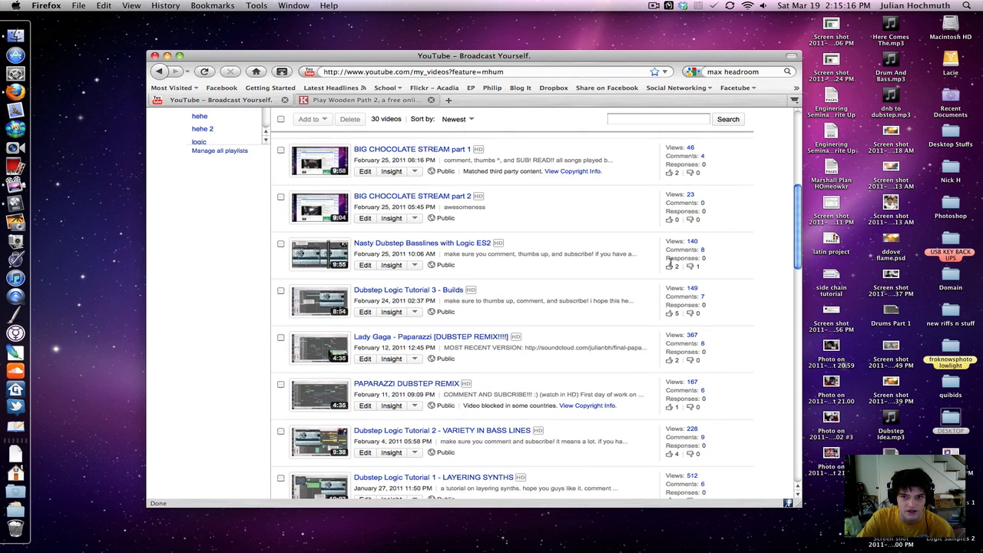
{"action": "scroll", "coordinate": [668, 263], "scroll_direction": "up", "scroll_amount": 3}
{"action": "scroll", "coordinate": [671, 264], "scroll_direction": "up", "scroll_amount": 10}
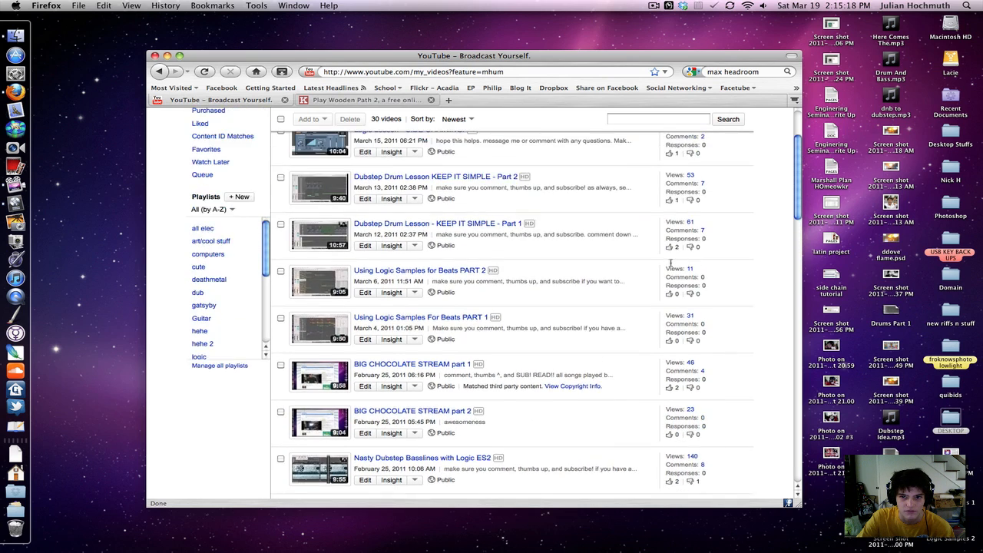
{"action": "scroll", "coordinate": [670, 263], "scroll_direction": "down", "scroll_amount": 5}
{"action": "scroll", "coordinate": [670, 263], "scroll_direction": "down", "scroll_amount": 1}
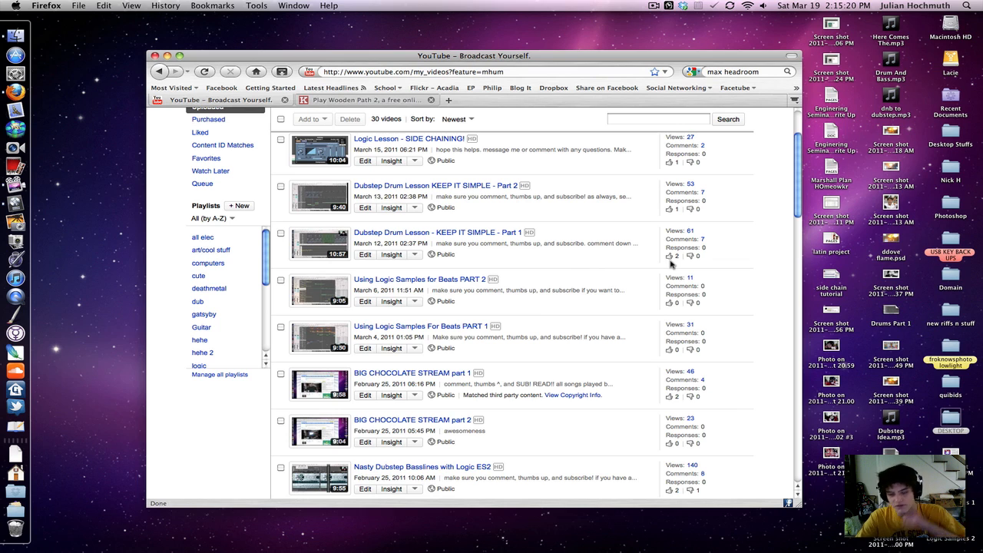
{"action": "scroll", "coordinate": [659, 282], "scroll_direction": "down", "scroll_amount": 15}
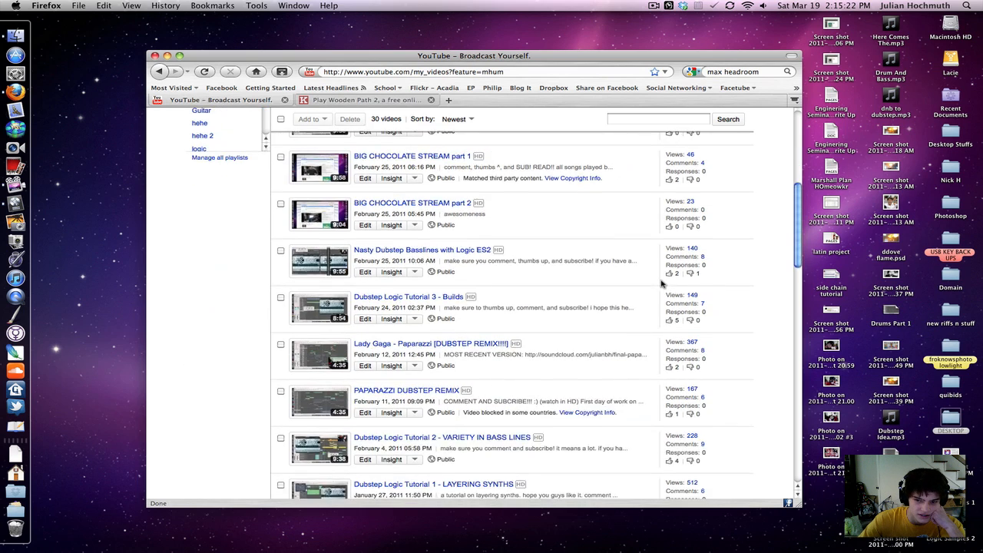
{"action": "scroll", "coordinate": [659, 282], "scroll_direction": "down", "scroll_amount": 12}
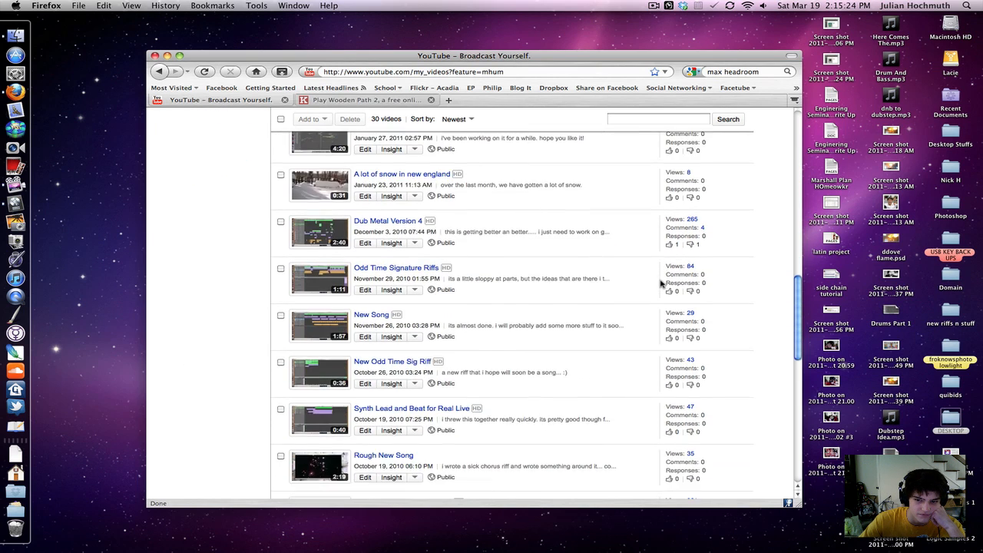
{"action": "scroll", "coordinate": [659, 284], "scroll_direction": "down", "scroll_amount": 2}
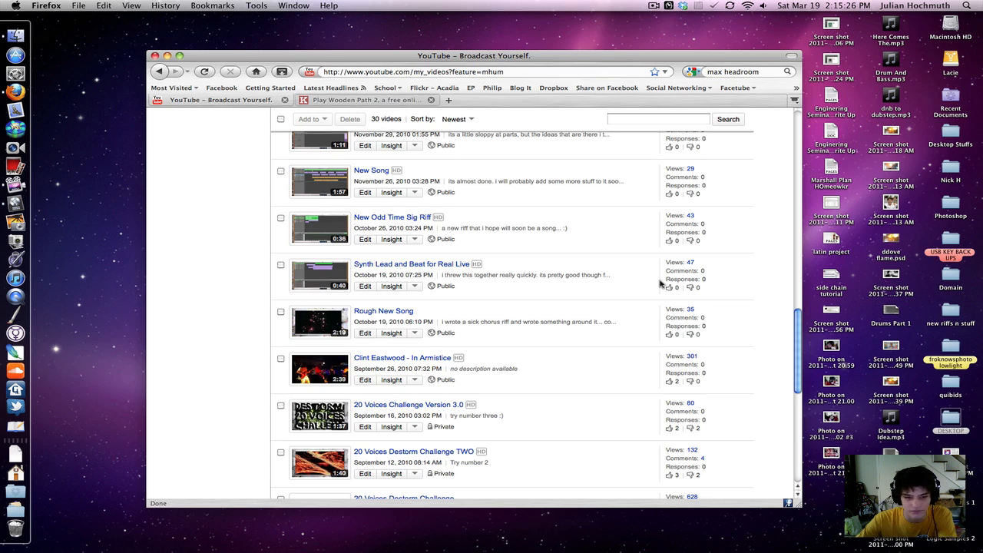
- Switch to Logic Pro and select the Noise Build L track, followed by the Noise Build R track
{"action": "key", "text": "super+Tab"}
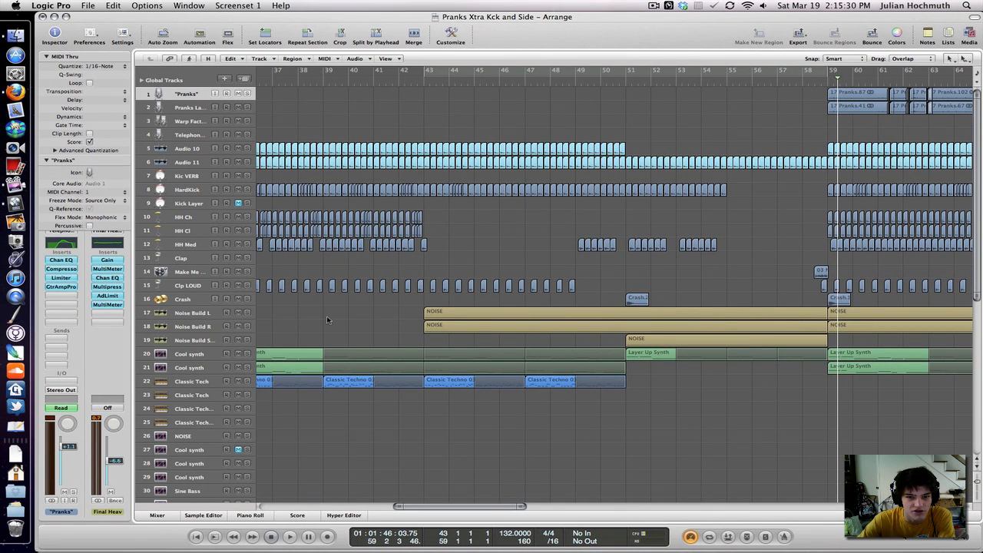
{"action": "left_click", "coordinate": [198, 311]}
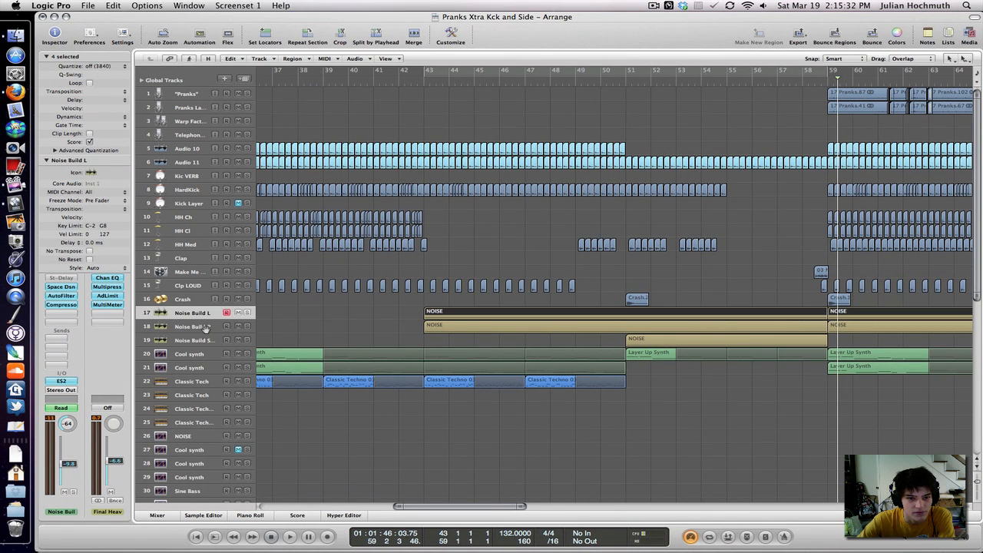
{"action": "left_click", "coordinate": [192, 327]}
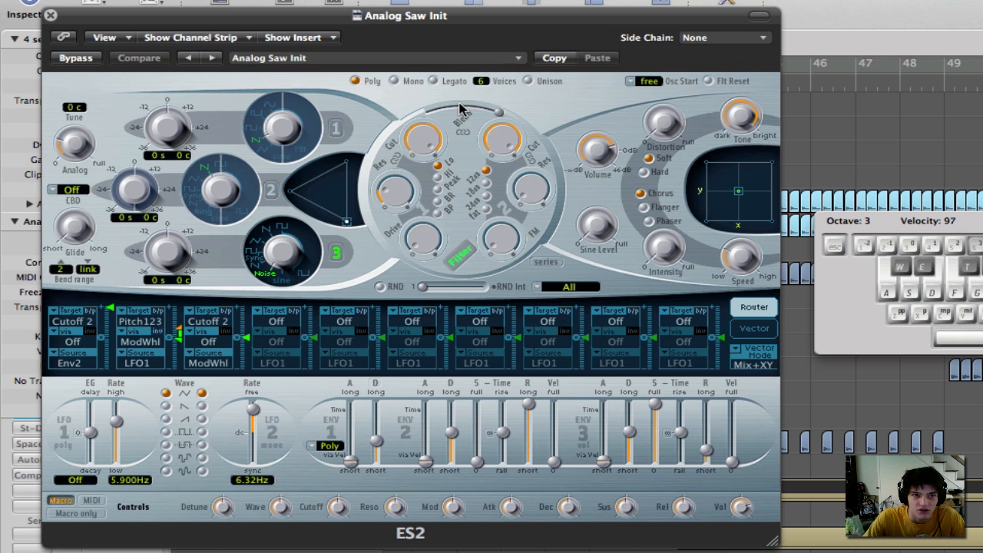
- Load the Analog Saw Init preset from the Tutorial Settings into the ES2, keeping the modulation Router displayed
{"action": "left_click", "coordinate": [360, 64]}
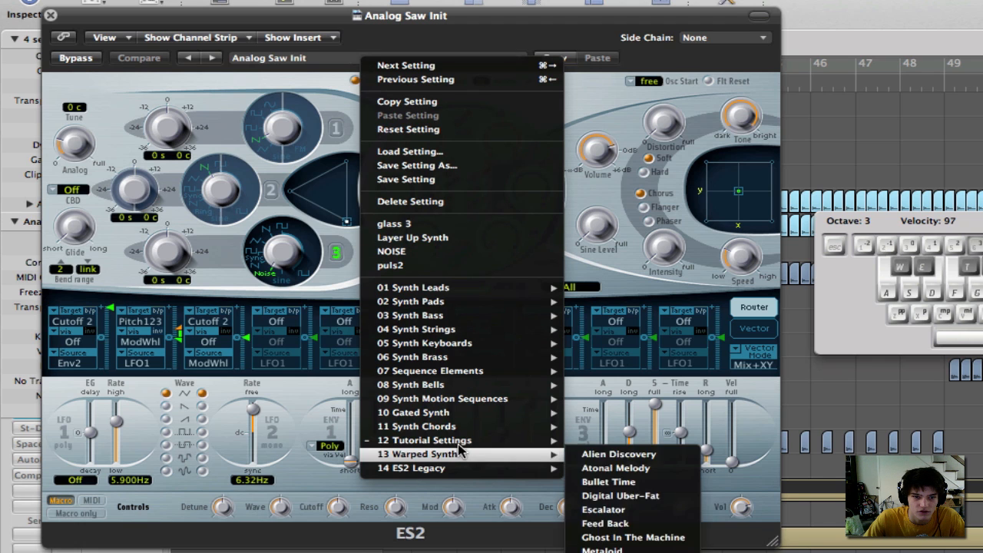
{"action": "mouse_move", "coordinate": [460, 443]}
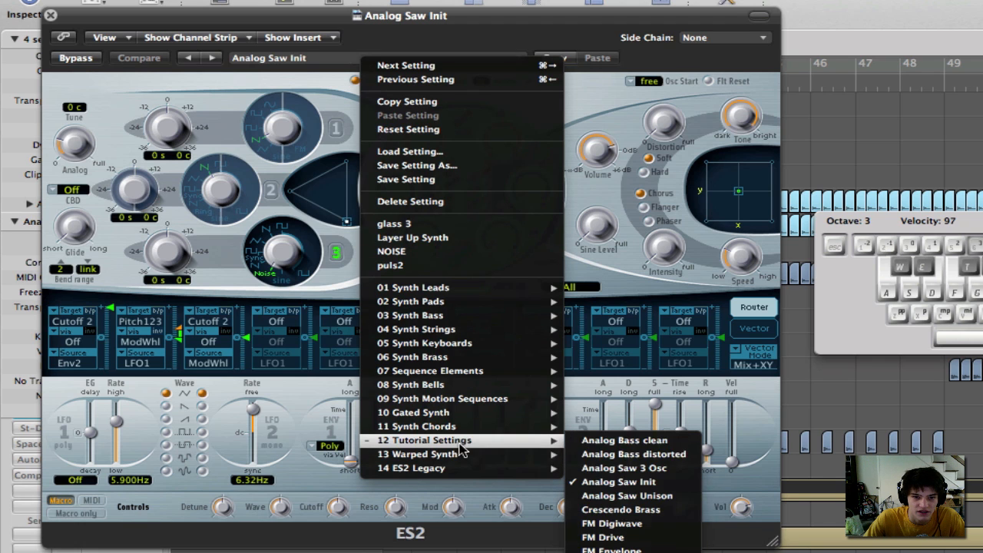
{"action": "left_click", "coordinate": [630, 482]}
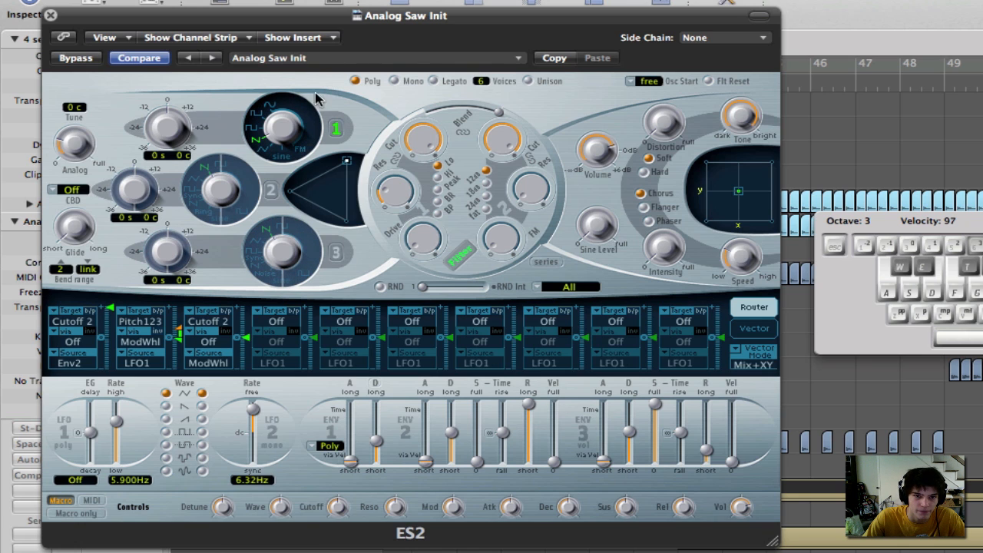
{"action": "left_click", "coordinate": [754, 329]}
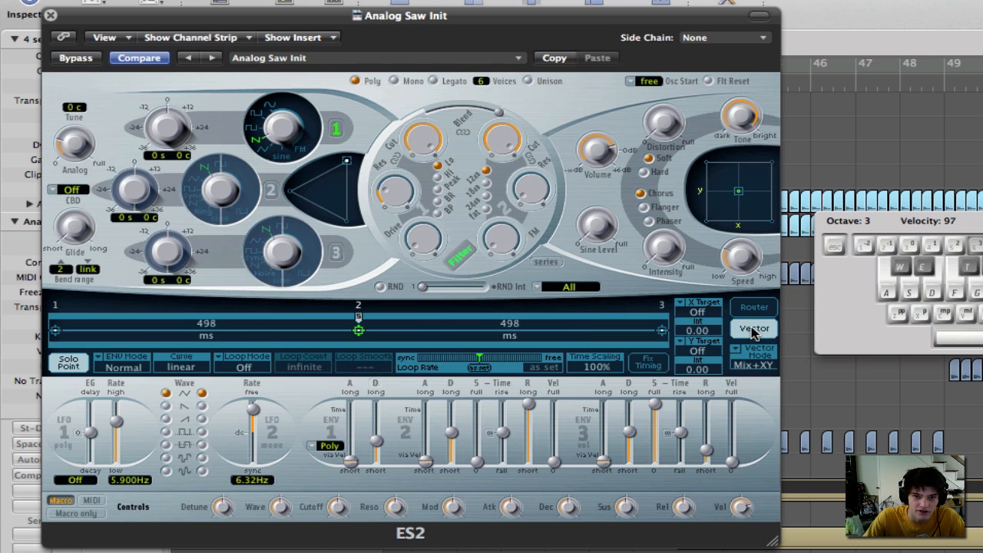
{"action": "left_click", "coordinate": [753, 308]}
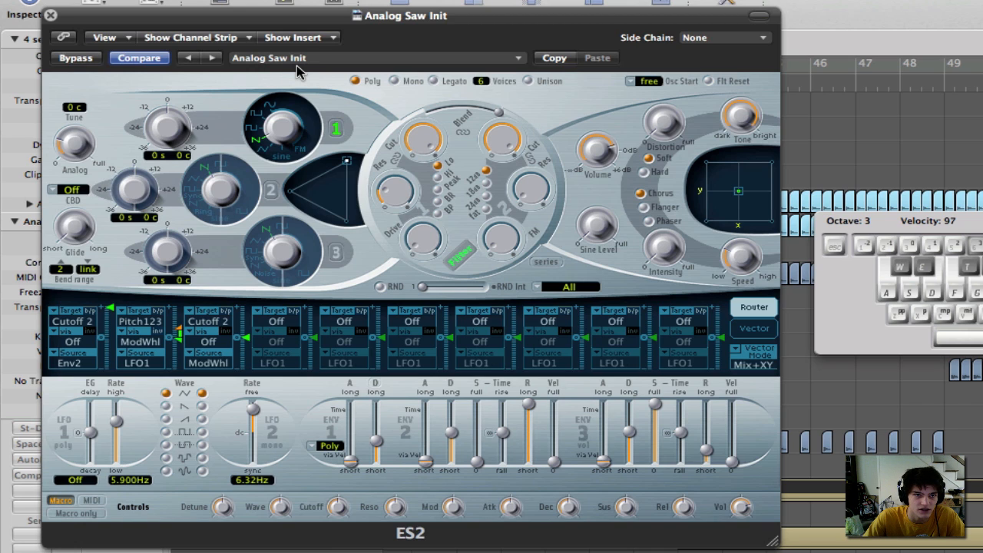
{"action": "left_click", "coordinate": [421, 63]}
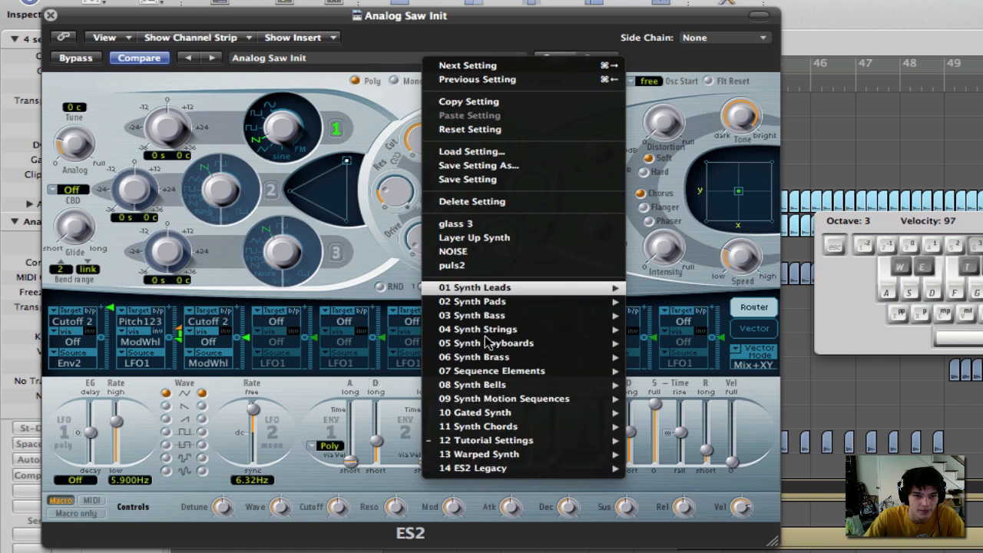
{"action": "mouse_move", "coordinate": [509, 441]}
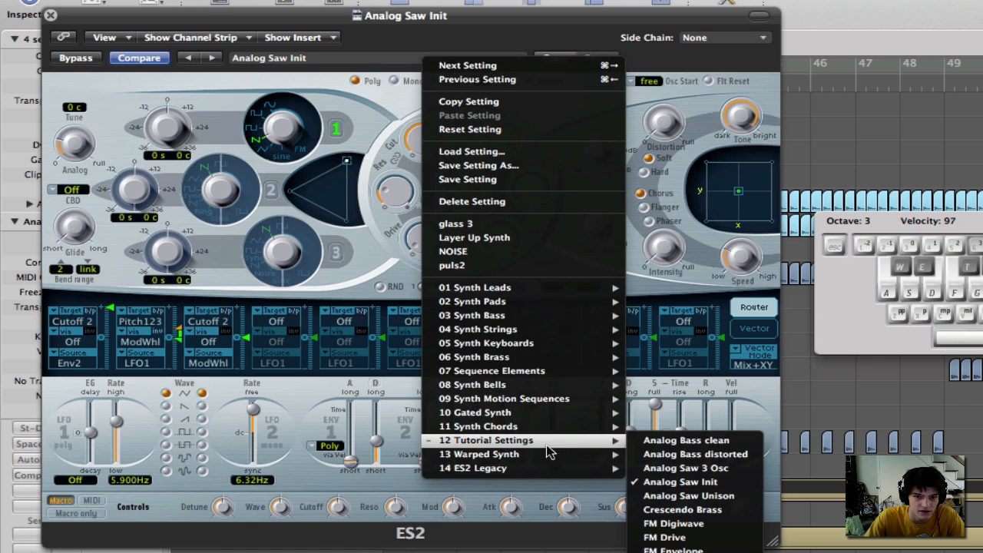
{"action": "left_click", "coordinate": [656, 482]}
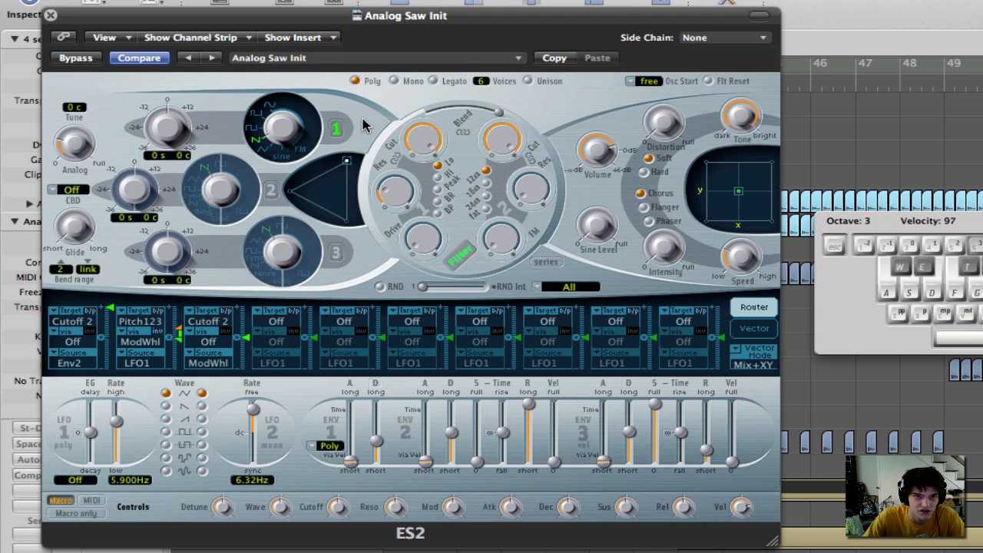
- Replace oscillator 1 with oscillator 3 set to Noise as the only active source, moving the oscillator mix fully to oscillator 3
{"action": "left_click", "coordinate": [334, 130]}
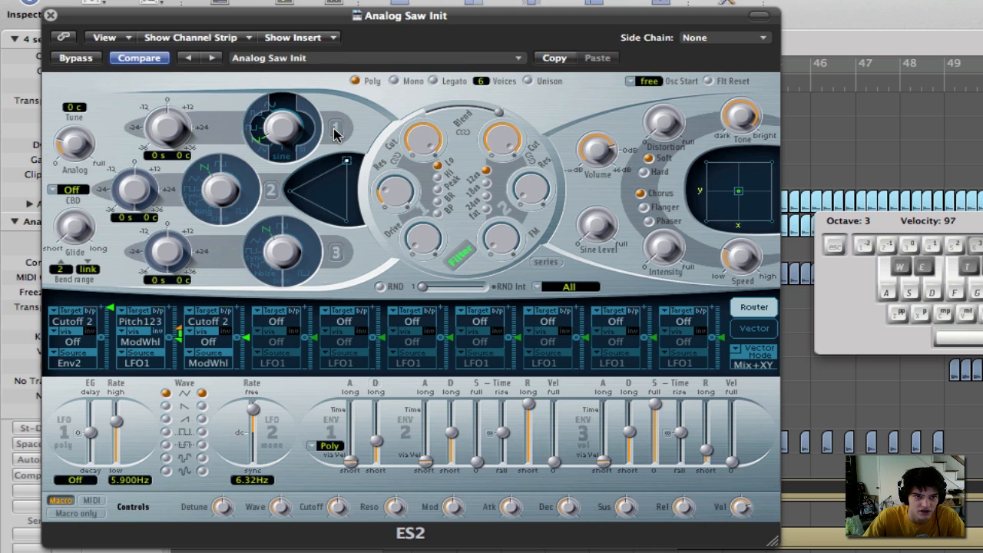
{"action": "left_click", "coordinate": [336, 256]}
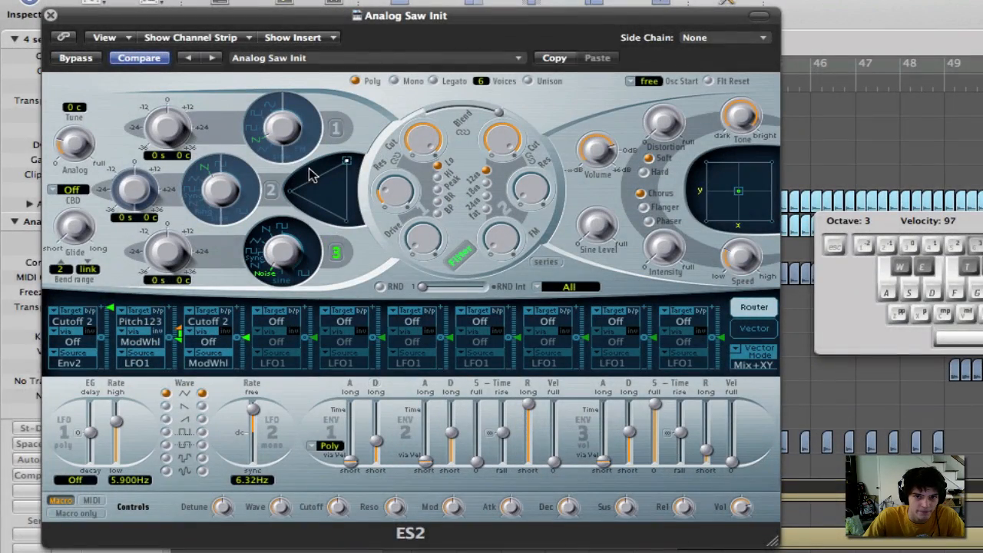
{"action": "key", "text": "a"}
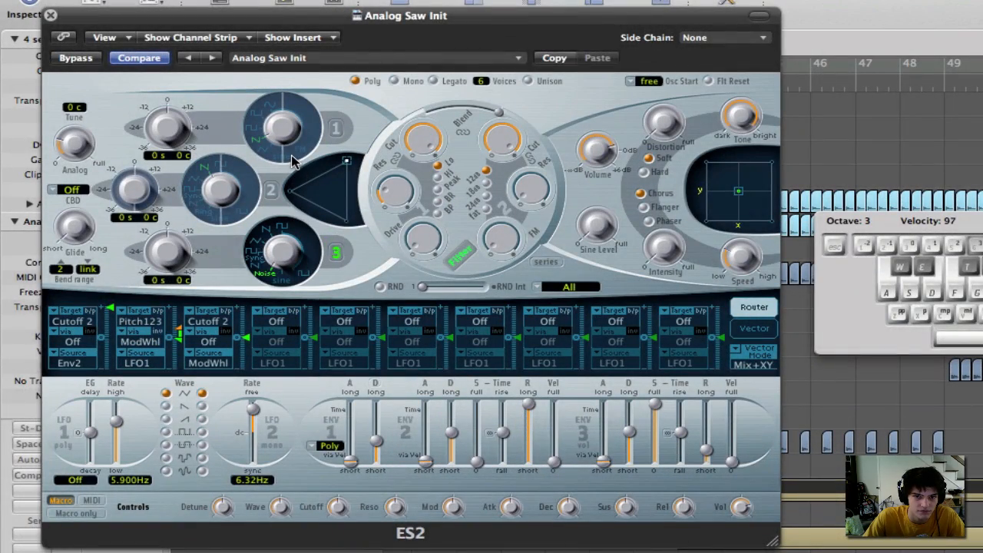
{"action": "key", "text": "a"}
{"action": "left_click_drag", "start_coordinate": [220, 13], "coordinate": [312, 86]}
{"action": "left_click_drag", "start_coordinate": [423, 262], "coordinate": [447, 303]}
- Play test notes across the keyboard to audition the noise sound and try out filter 2's cutoff
{"action": "key", "text": "a"}
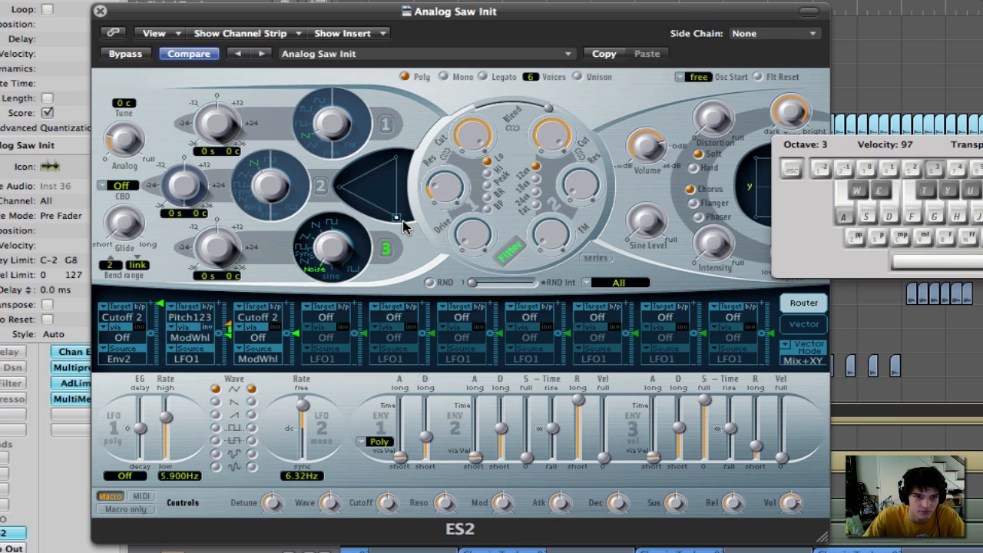
{"action": "key", "text": "s"}
{"action": "key", "text": "d"}
{"action": "key", "text": "f"}
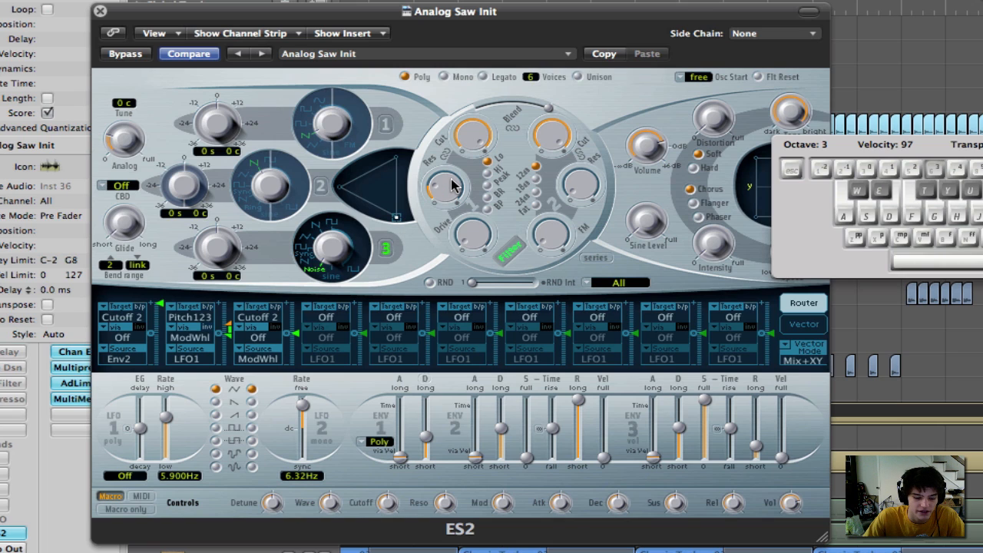
{"action": "key", "text": "j"}
{"action": "key", "text": "a"}
{"action": "key", "text": "f"}
{"action": "key", "text": "d"}
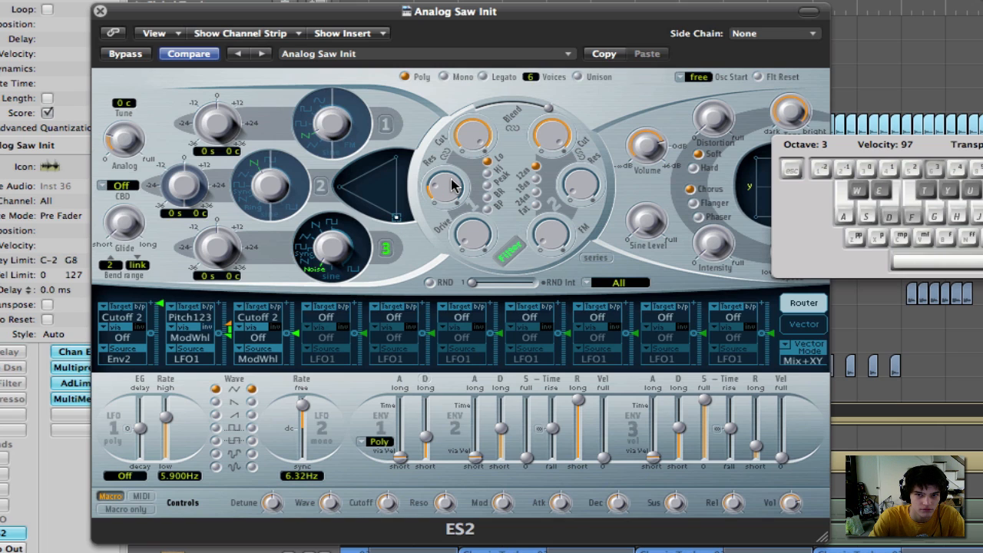
{"action": "key", "text": "h"}
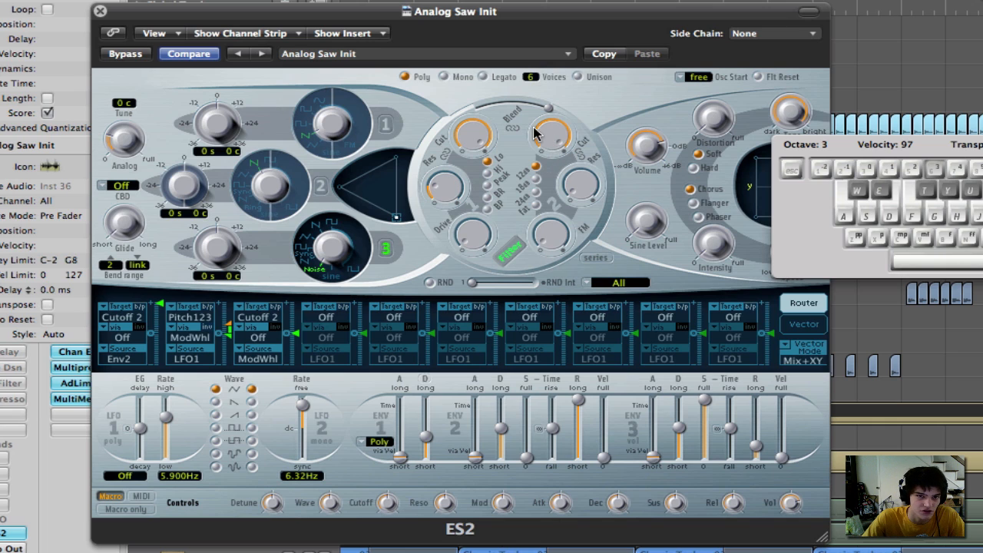
{"action": "key", "text": "a"}
{"action": "mouse_move", "coordinate": [541, 136]}
{"action": "left_mouse_down"}
{"action": "mouse_move", "coordinate": [544, 230]}
{"action": "mouse_move", "coordinate": [525, 134]}
{"action": "left_mouse_up"}
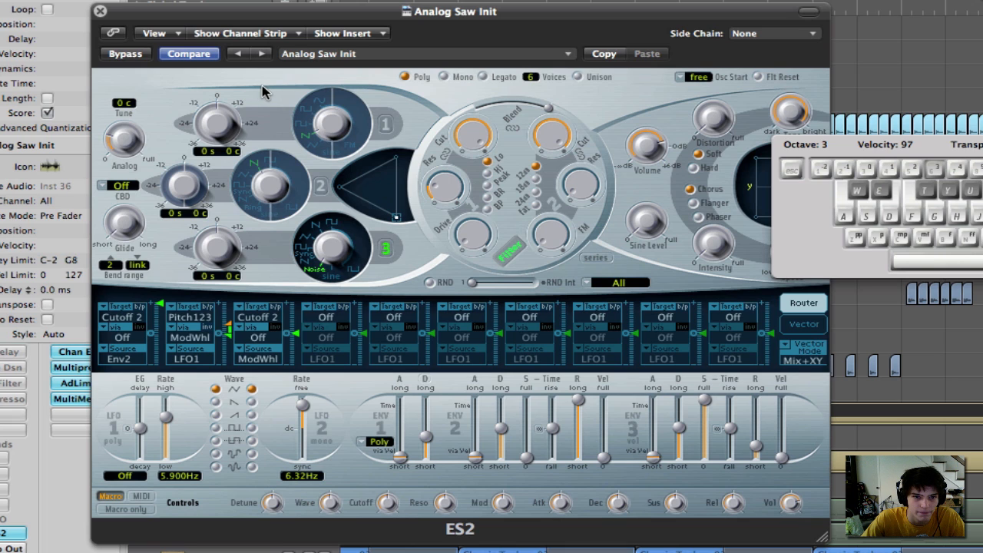
- Set the targets of the first three modulation routings to Off, removing both Cutoff 2 assignments and the Pitch123 assignment
{"action": "left_click", "coordinate": [264, 319]}
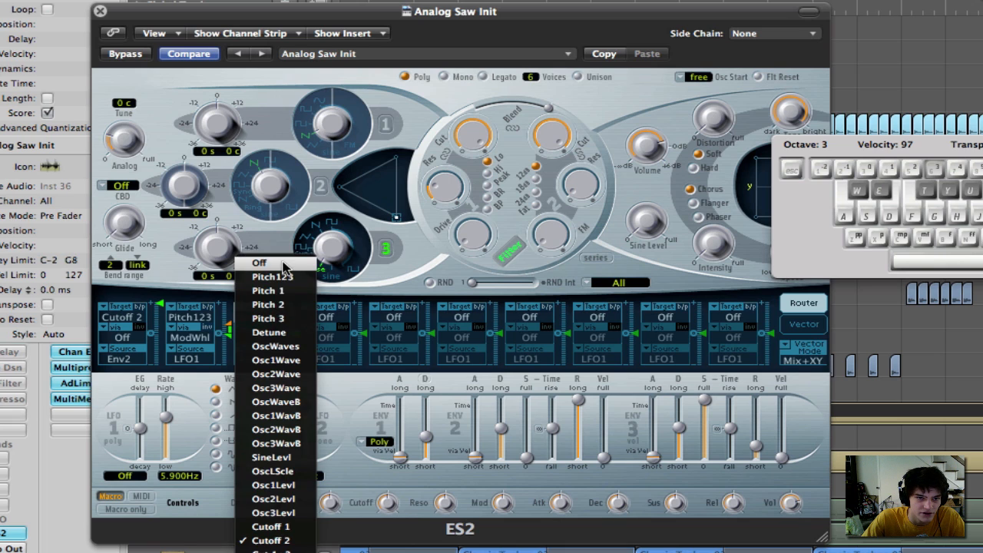
{"action": "left_click", "coordinate": [259, 263]}
{"action": "left_click", "coordinate": [190, 316]}
{"action": "left_click", "coordinate": [206, 265]}
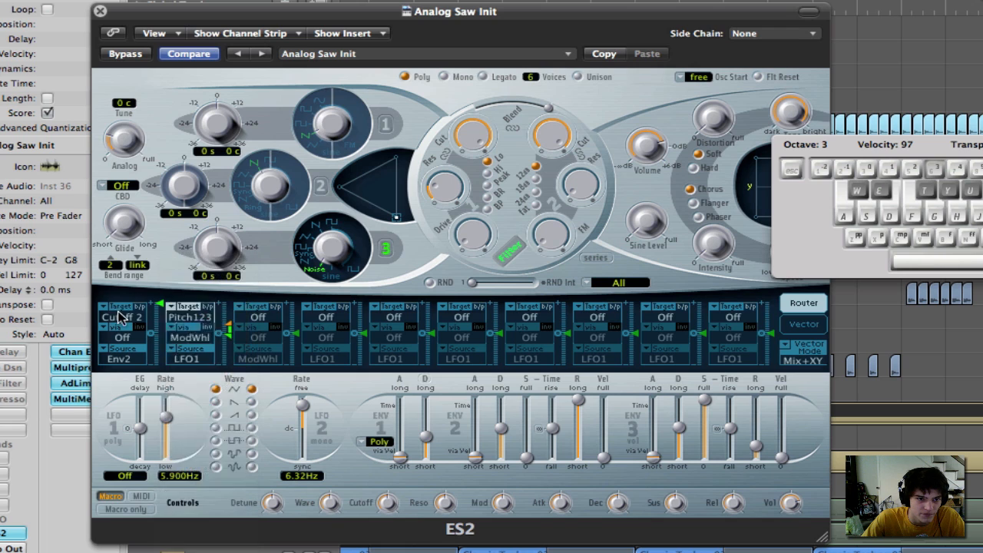
{"action": "left_click", "coordinate": [123, 317]}
{"action": "left_click", "coordinate": [173, 262]}
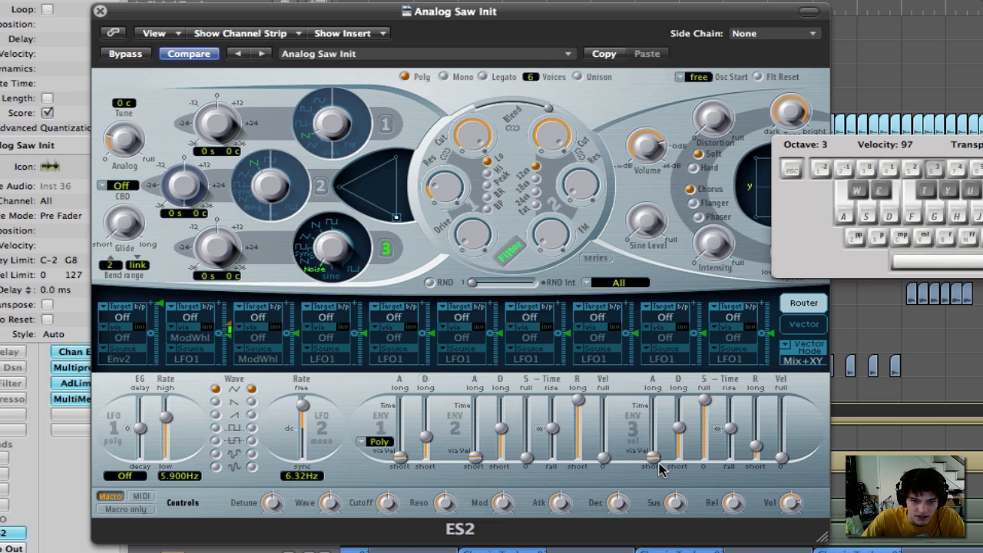
- Raise the attack time of envelope 3 slightly above its minimum while playing test notes to hear the fade-in
{"action": "key", "text": "a"}
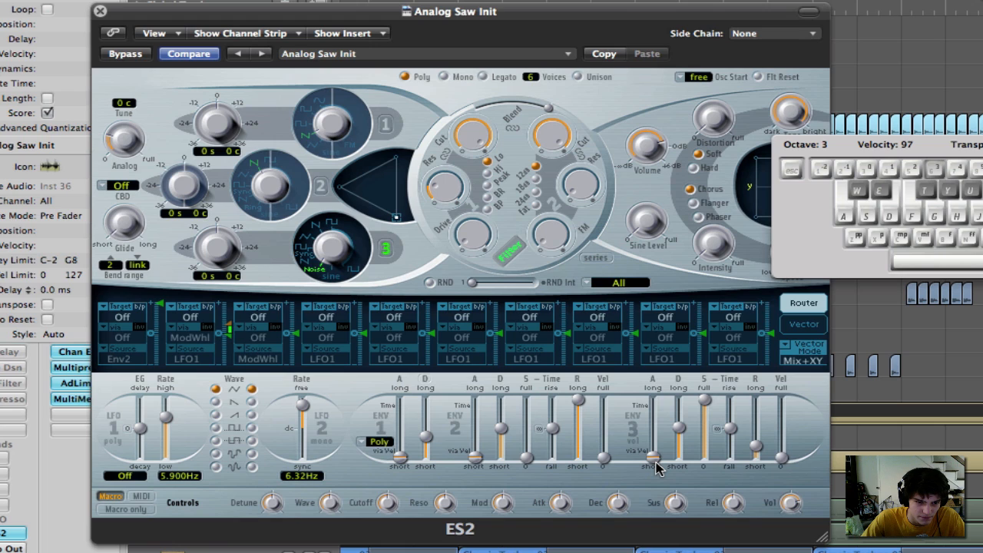
{"action": "key", "text": "a"}
{"action": "left_click", "coordinate": [657, 465]}
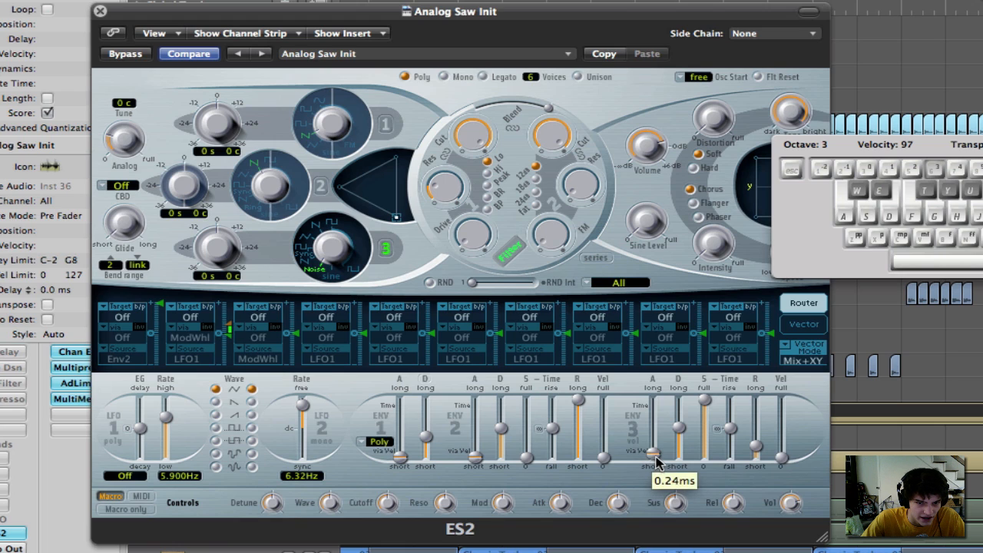
{"action": "key", "text": "a"}
{"action": "left_click_drag", "start_coordinate": [657, 465], "coordinate": [653, 450]}
{"action": "key", "text": "a"}
{"action": "key", "text": "a"}
{"action": "key", "text": "s"}
{"action": "key", "text": "d"}
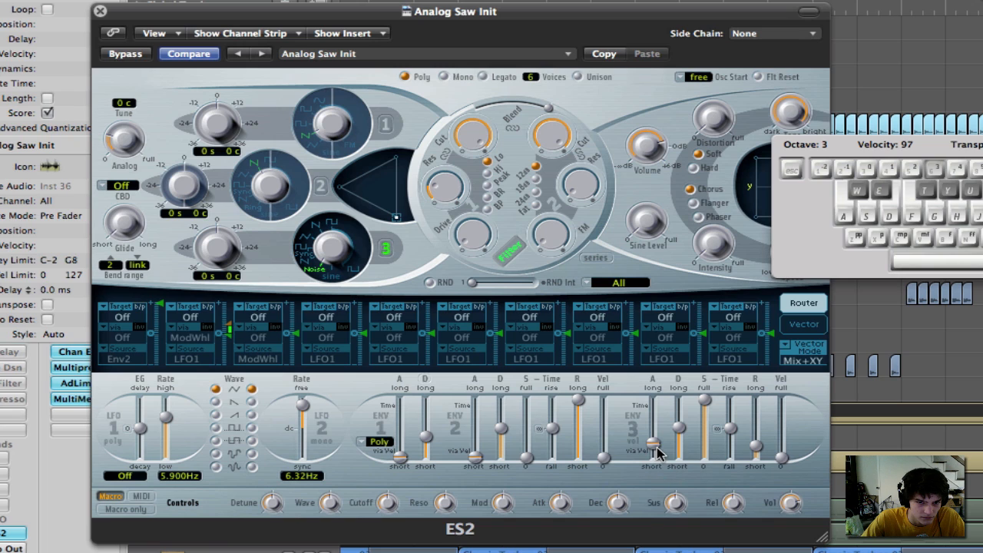
- Play a final test note, close the ES2 synth, collapse the track parameters, and keep the Analog Saw Init track selected
{"action": "key", "text": "a"}
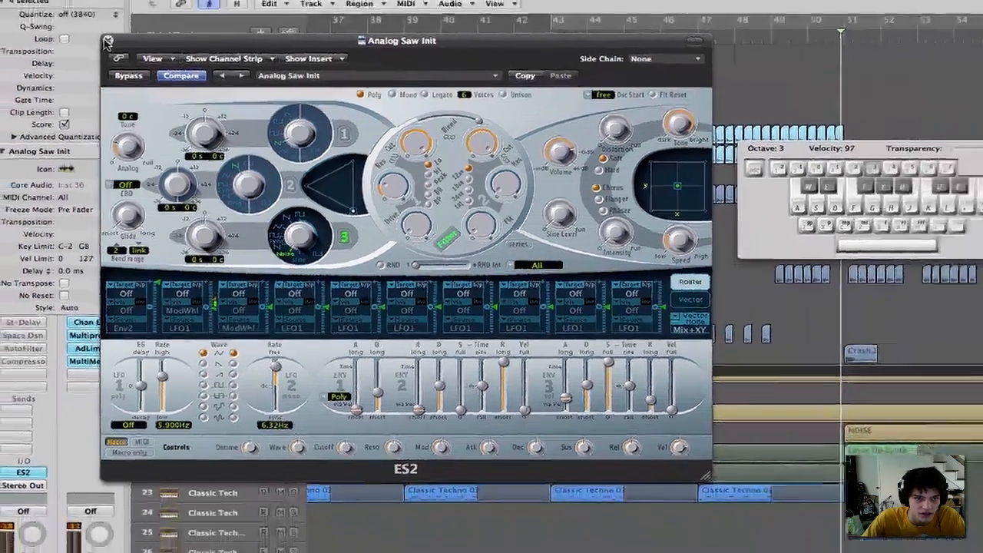
{"action": "left_click", "coordinate": [102, 21]}
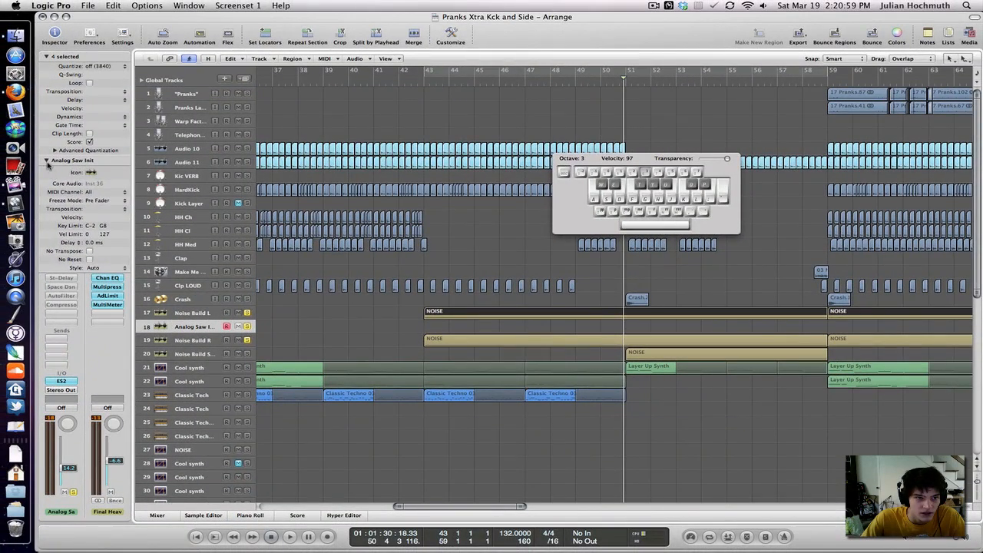
{"action": "left_click", "coordinate": [47, 161]}
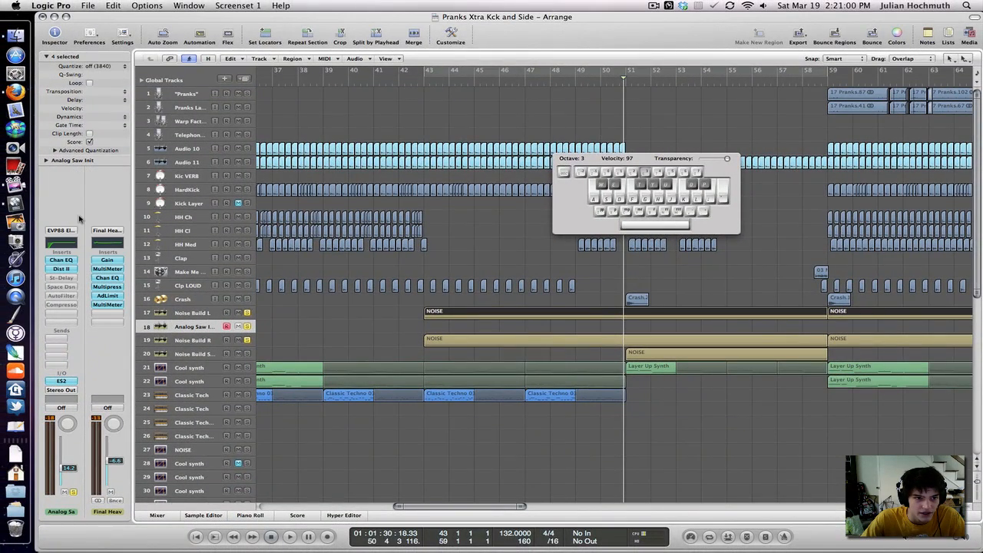
{"action": "left_click", "coordinate": [204, 328]}
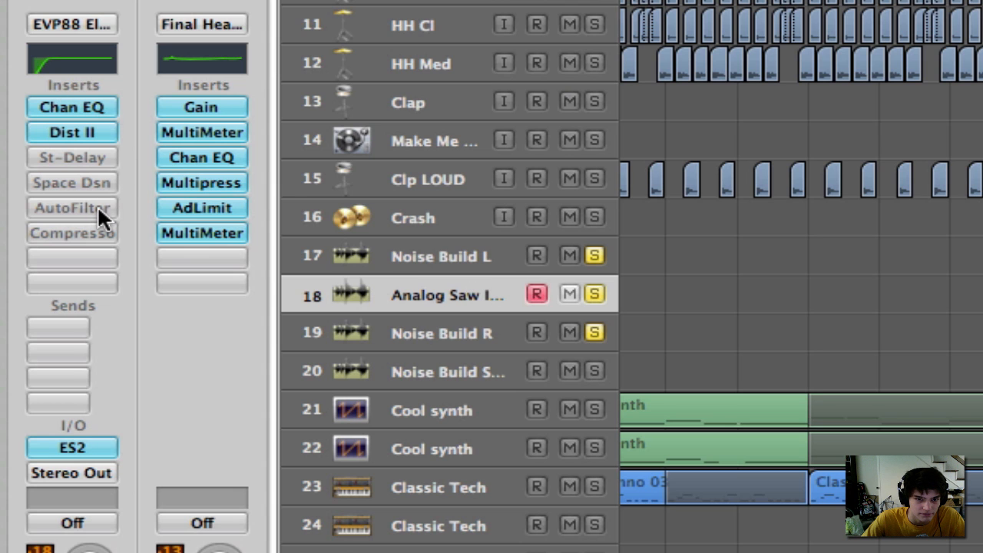
{"action": "left_click", "coordinate": [414, 257]}
{"action": "left_click", "coordinate": [450, 297]}
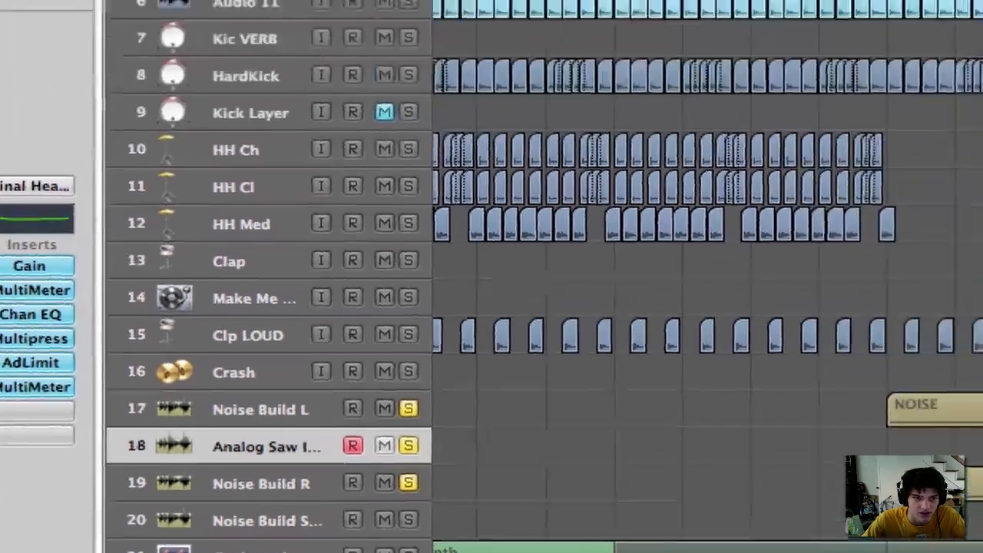
- Open the noise track's Channel EQ, toggle its low-cut band off and on, and raise the cut frequency to 81 Hz
{"action": "double_click", "coordinate": [77, 60]}
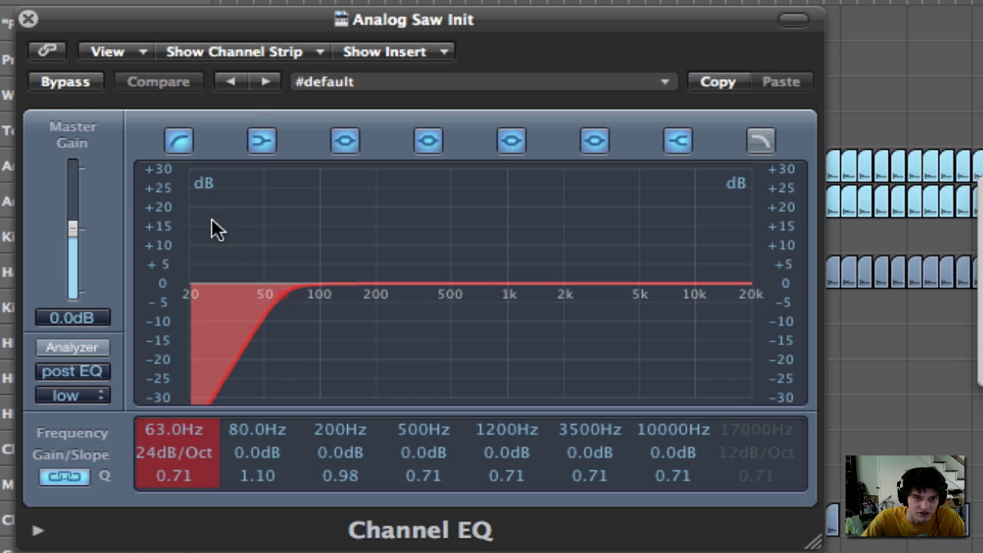
{"action": "left_click", "coordinate": [177, 142]}
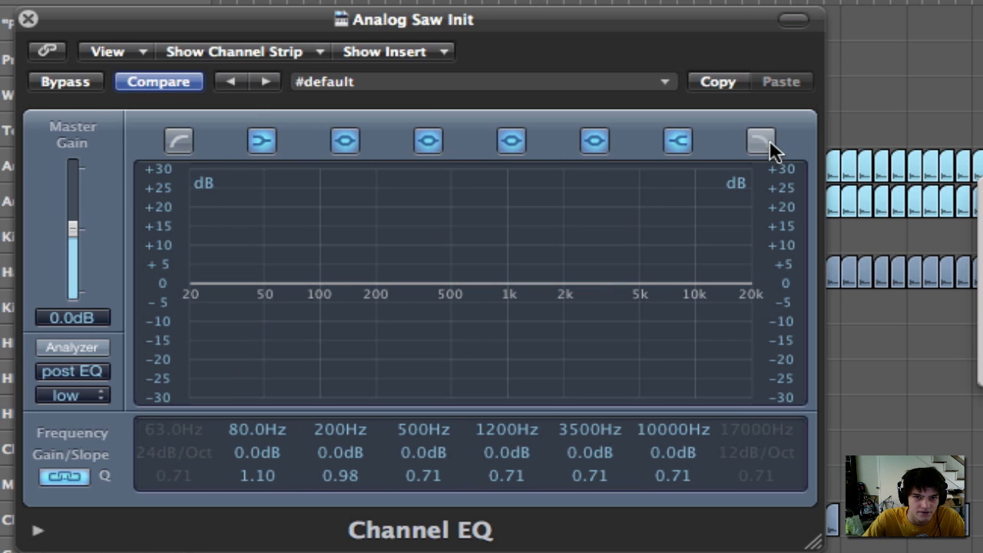
{"action": "left_click", "coordinate": [181, 145]}
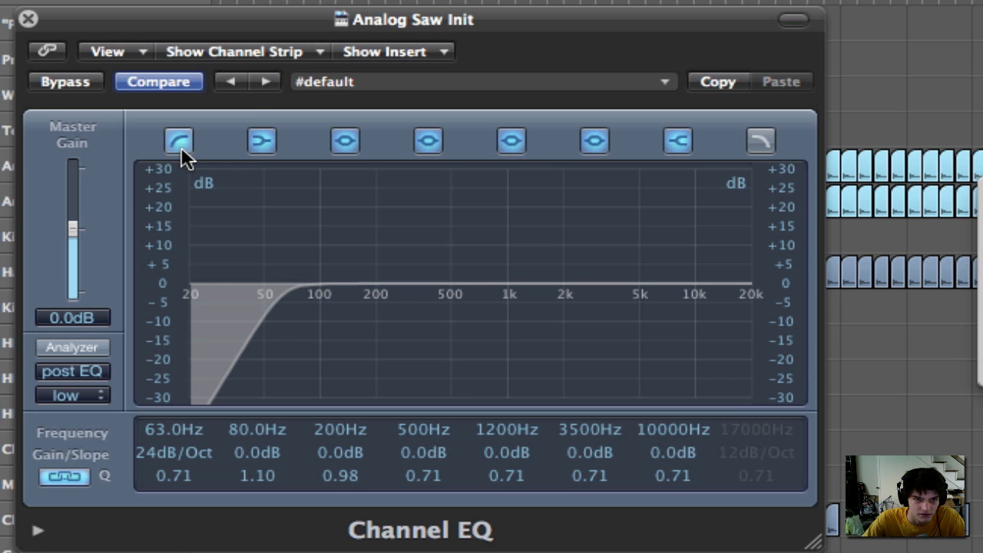
{"action": "left_click_drag", "start_coordinate": [236, 326], "coordinate": [321, 399]}
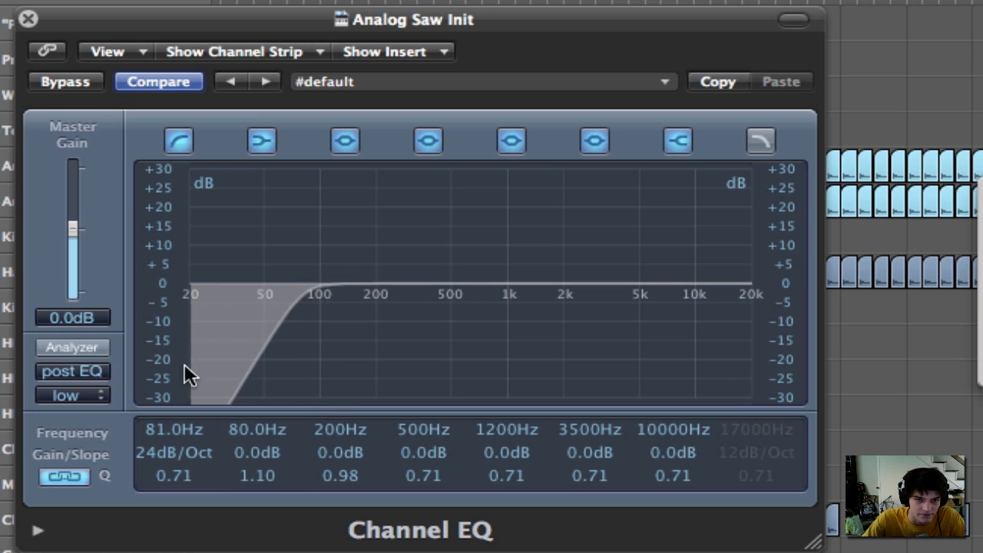
- Turn on the Channel EQ's analyzer and set its resolution to high (4096 points)
{"action": "left_click", "coordinate": [81, 345]}
{"action": "left_click", "coordinate": [96, 394]}
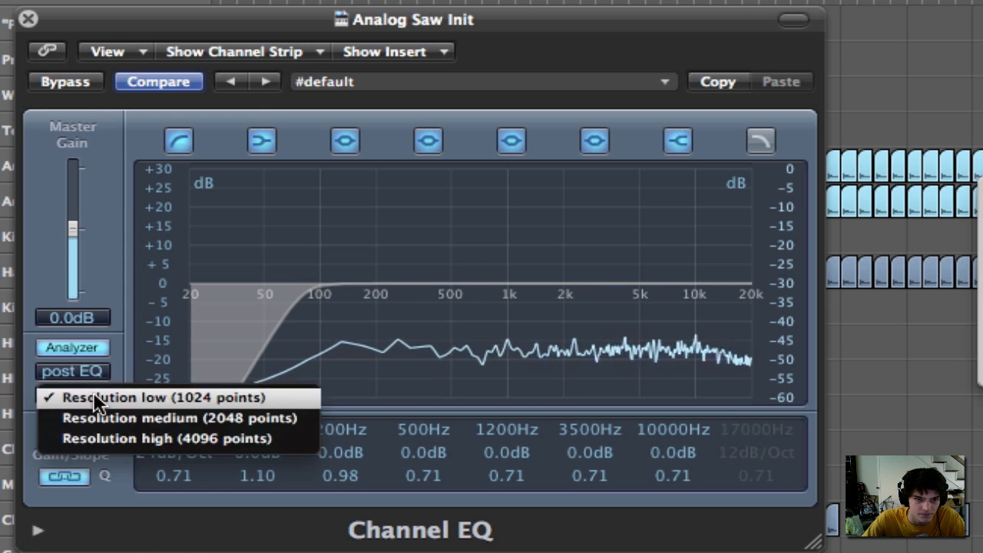
{"action": "left_click", "coordinate": [114, 437]}
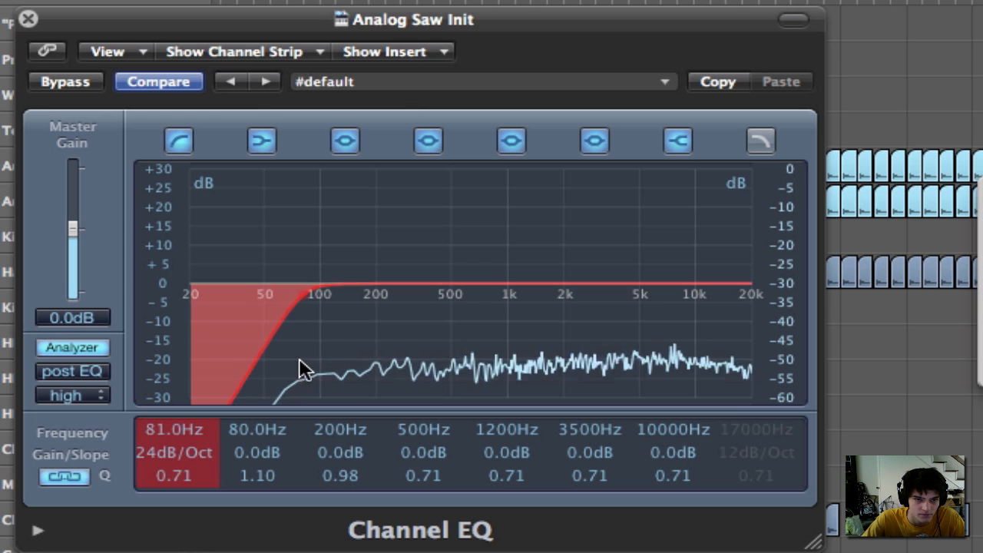
- Sweep the low-cut frequency up and down, settle it at 182 Hz, and close the Channel EQ
{"action": "left_click_drag", "start_coordinate": [299, 360], "coordinate": [394, 423]}
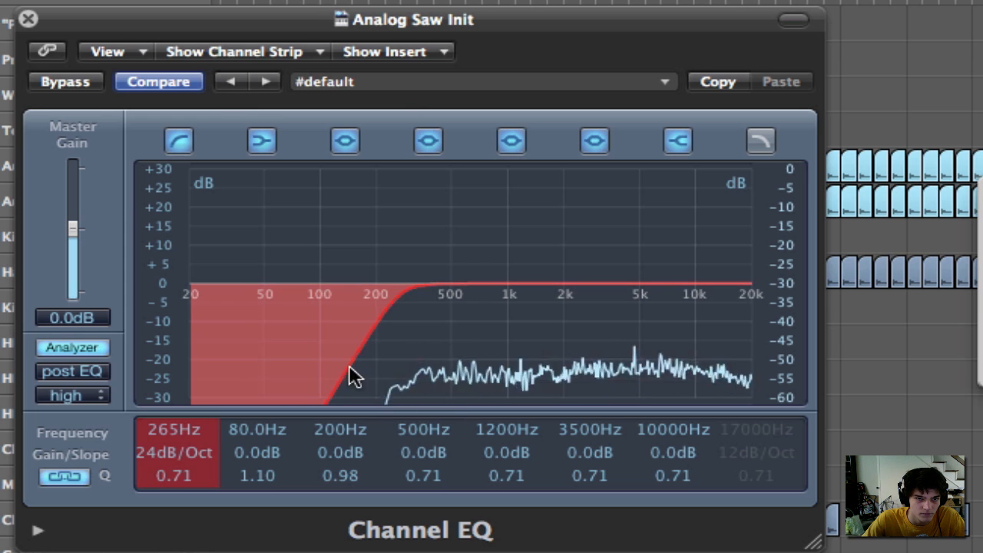
{"action": "left_click_drag", "start_coordinate": [349, 368], "coordinate": [173, 285]}
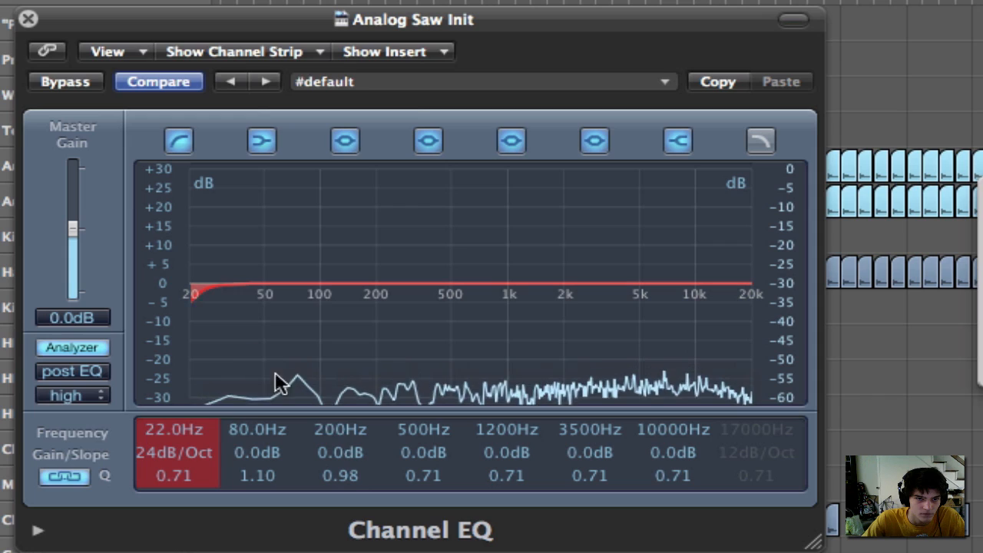
{"action": "left_click_drag", "start_coordinate": [278, 381], "coordinate": [427, 506]}
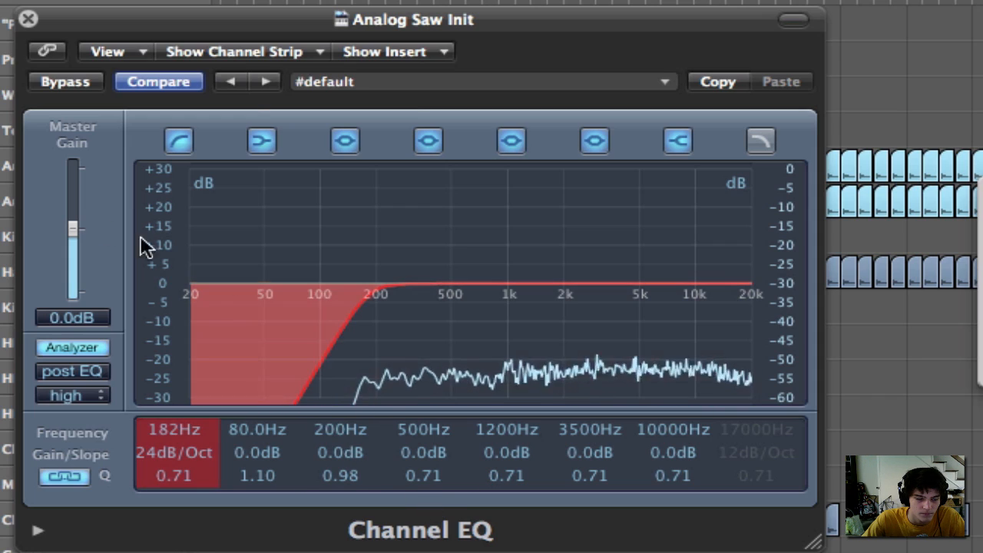
{"action": "left_click", "coordinate": [27, 19]}
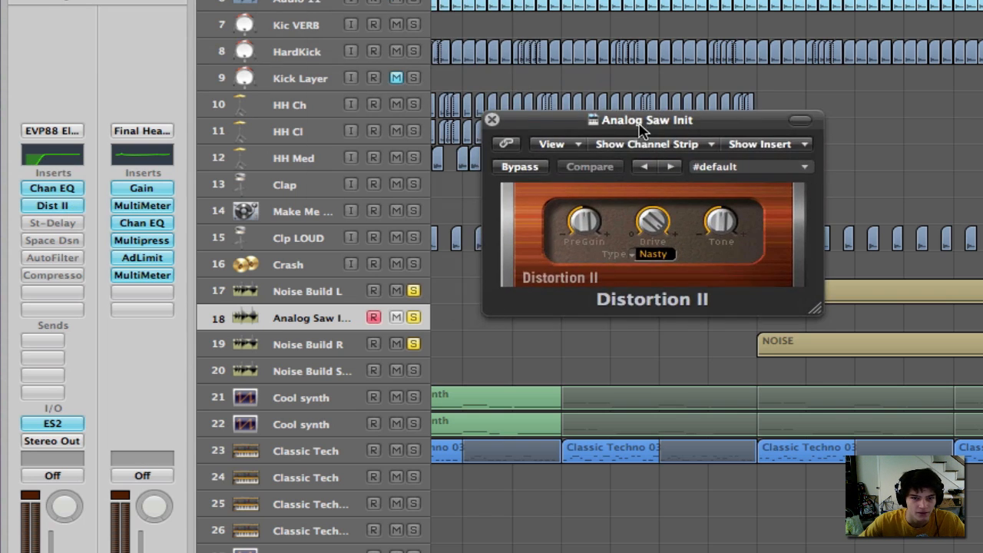
- Compare the noise with Distortion II bypassed and active, look at its distortion types, and close it with the effect active
{"action": "left_click", "coordinate": [535, 167]}
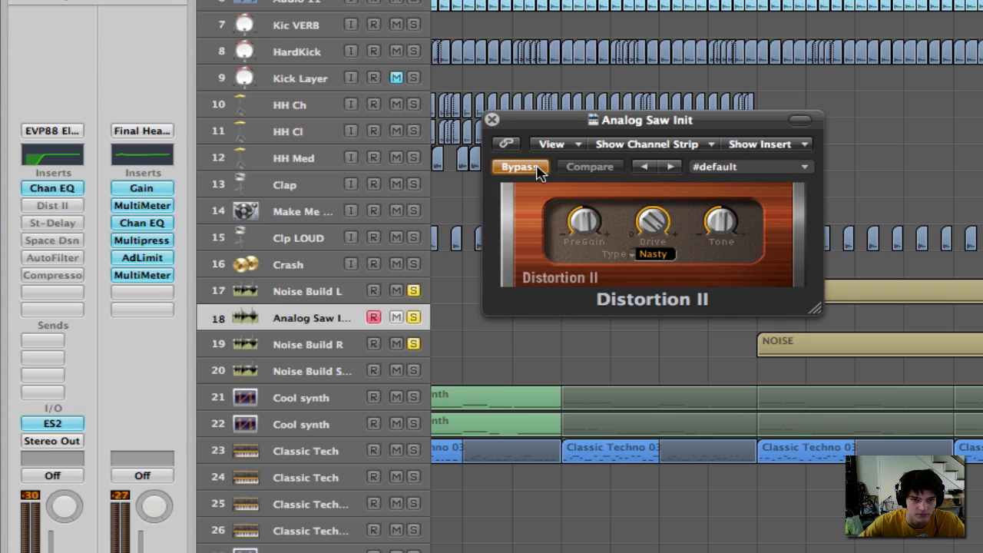
{"action": "left_click", "coordinate": [534, 167]}
{"action": "left_click", "coordinate": [537, 169]}
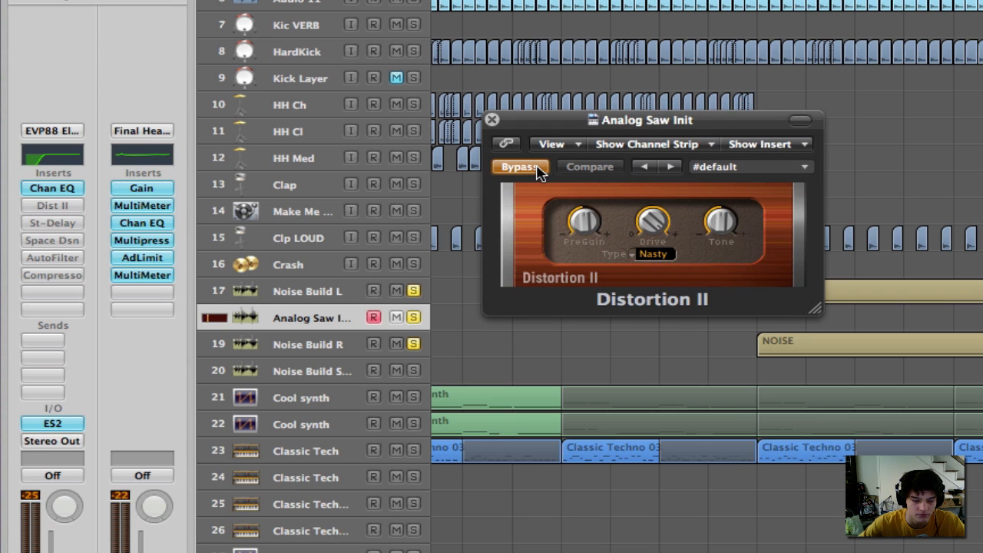
{"action": "left_click", "coordinate": [641, 257]}
{"action": "left_click", "coordinate": [730, 265]}
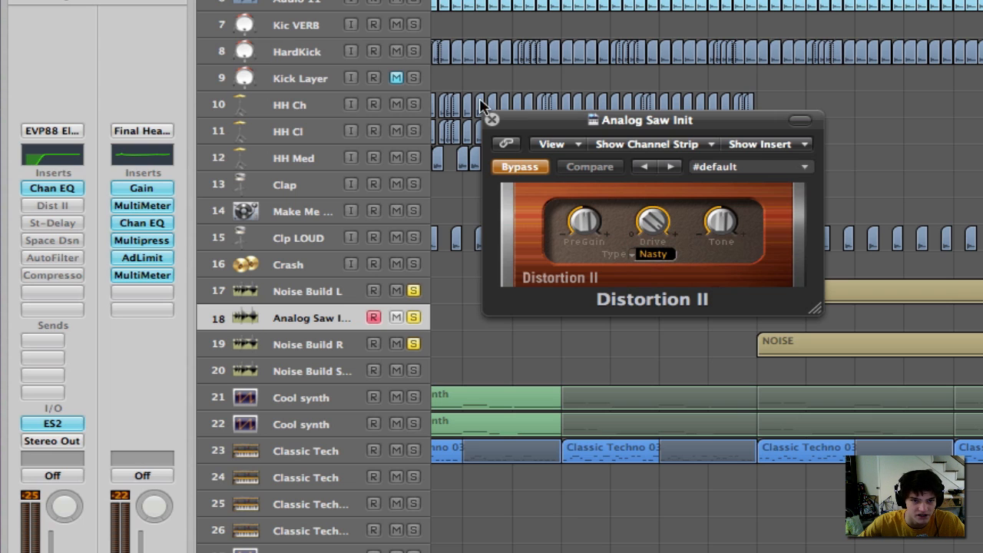
{"action": "left_click", "coordinate": [519, 166]}
{"action": "left_click", "coordinate": [491, 120]}
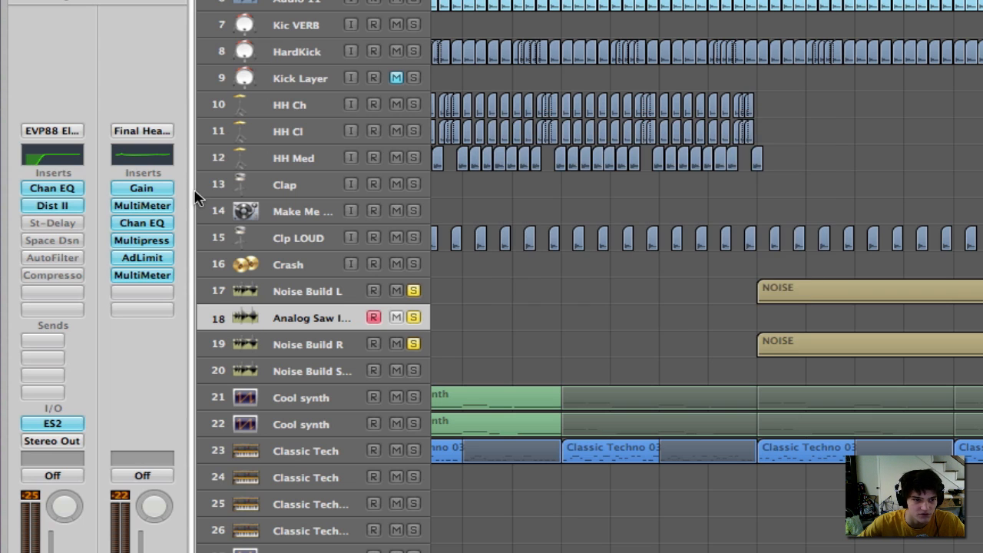
- Activate the bypassed Space Designer insert, look at where it sits among the Reverb plug-ins, and open it
{"action": "left_click", "coordinate": [58, 240], "text": "alt"}
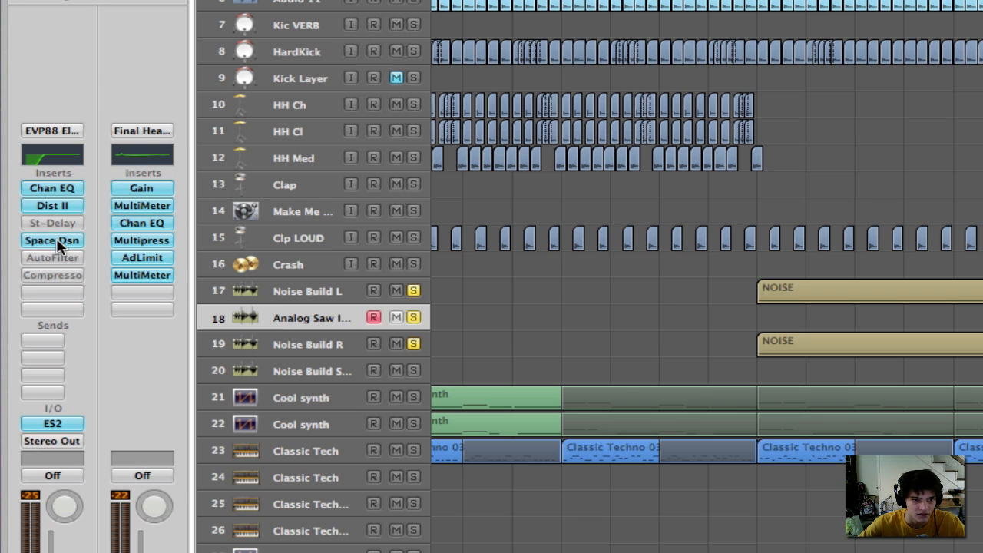
{"action": "left_click", "coordinate": [56, 244]}
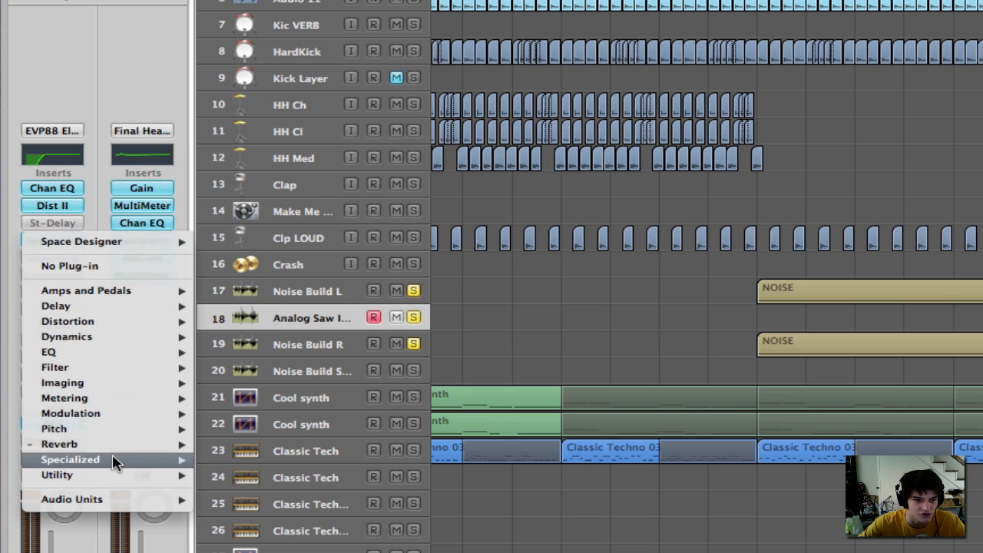
{"action": "mouse_move", "coordinate": [117, 447]}
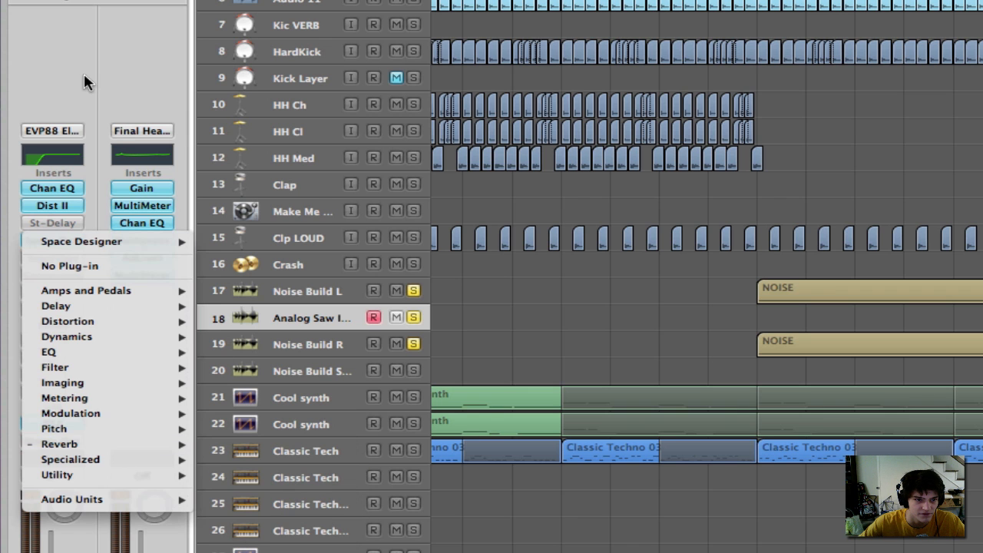
{"action": "left_click", "coordinate": [84, 75]}
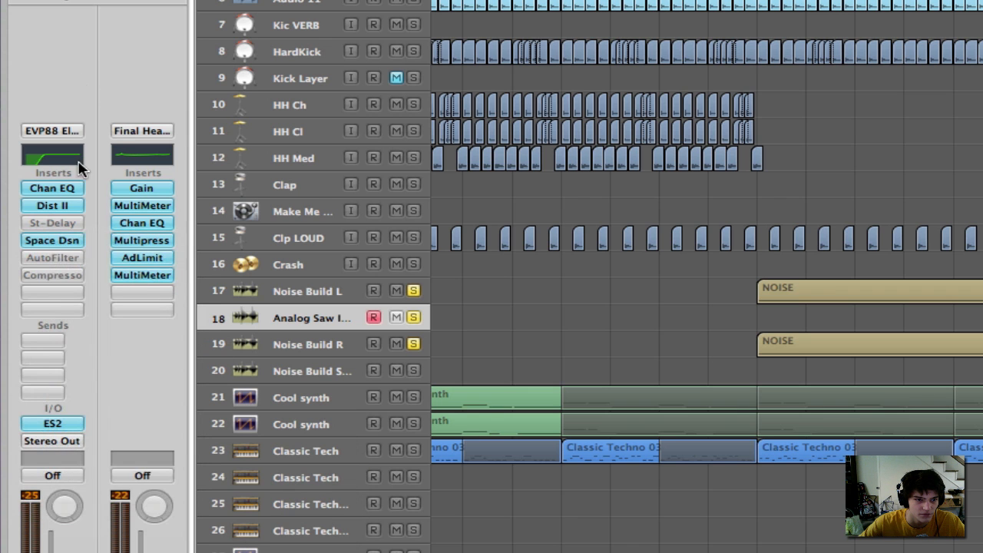
{"action": "left_click", "coordinate": [65, 244]}
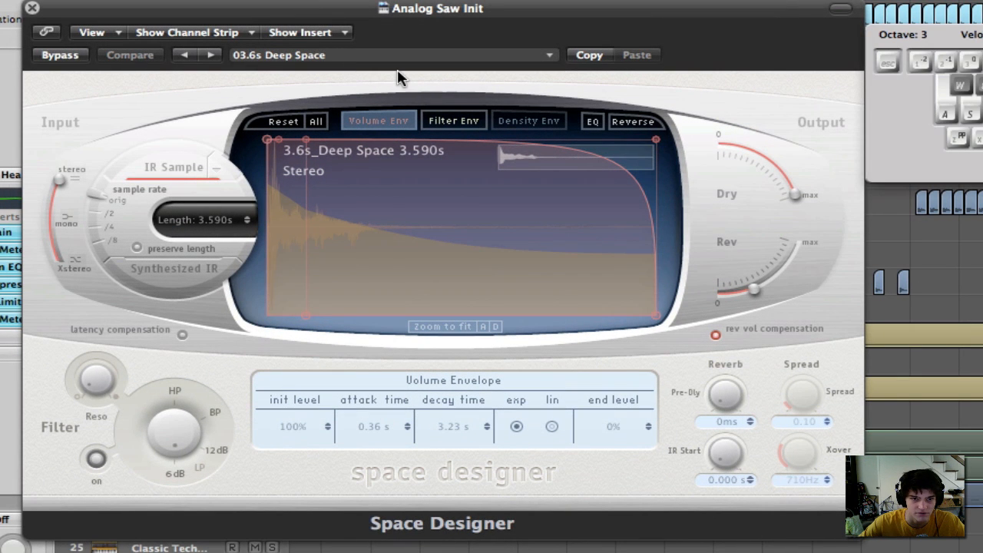
- Load the 03.6s Deep Space preset from Large Spaces, Warped Spaces in Space Designer and close the reverb
{"action": "left_click", "coordinate": [323, 62]}
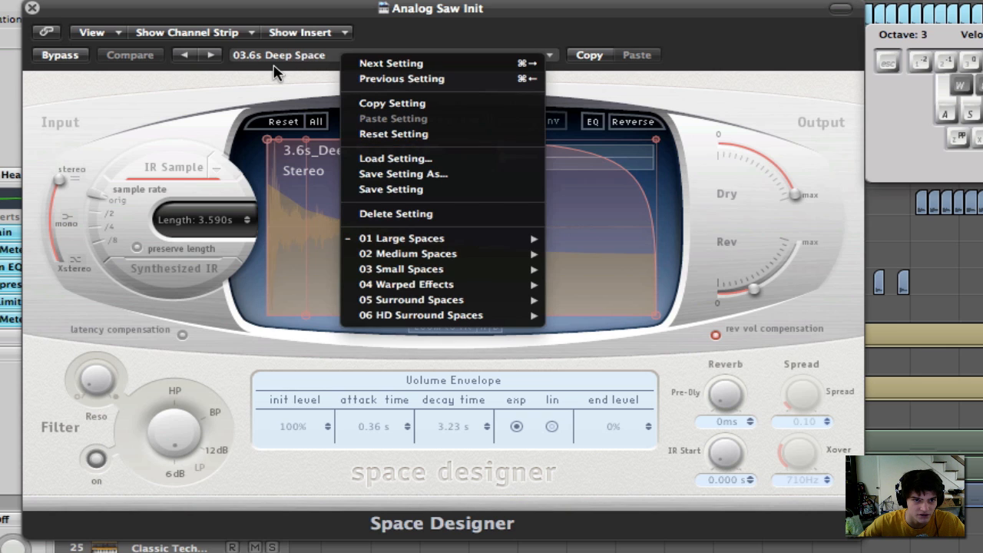
{"action": "mouse_move", "coordinate": [431, 241]}
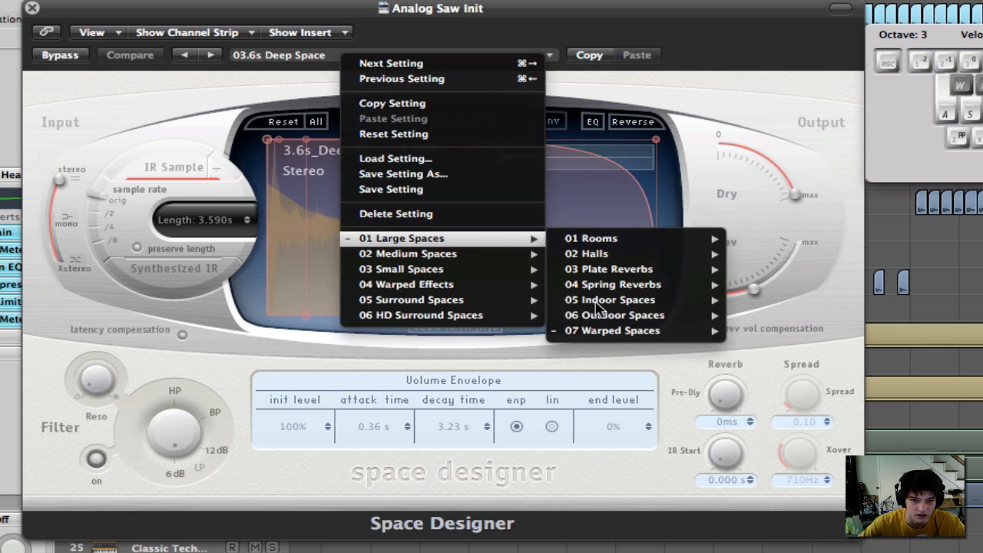
{"action": "mouse_move", "coordinate": [643, 330]}
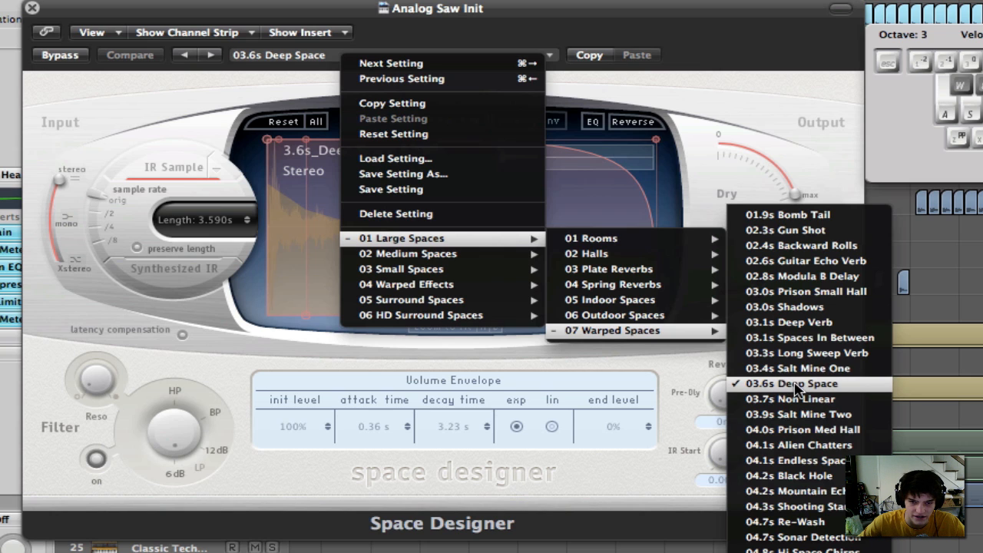
{"action": "left_click", "coordinate": [796, 389]}
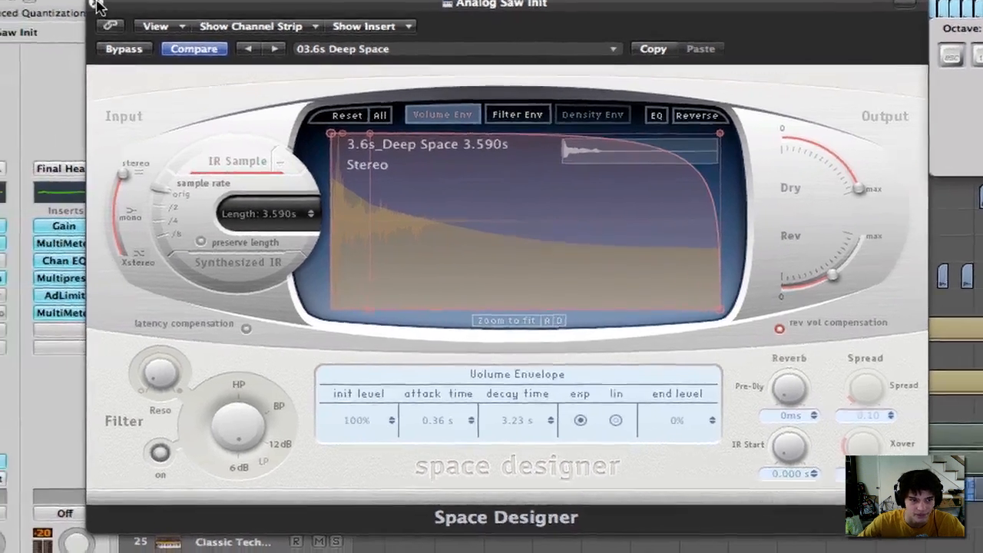
{"action": "left_click", "coordinate": [51, 7]}
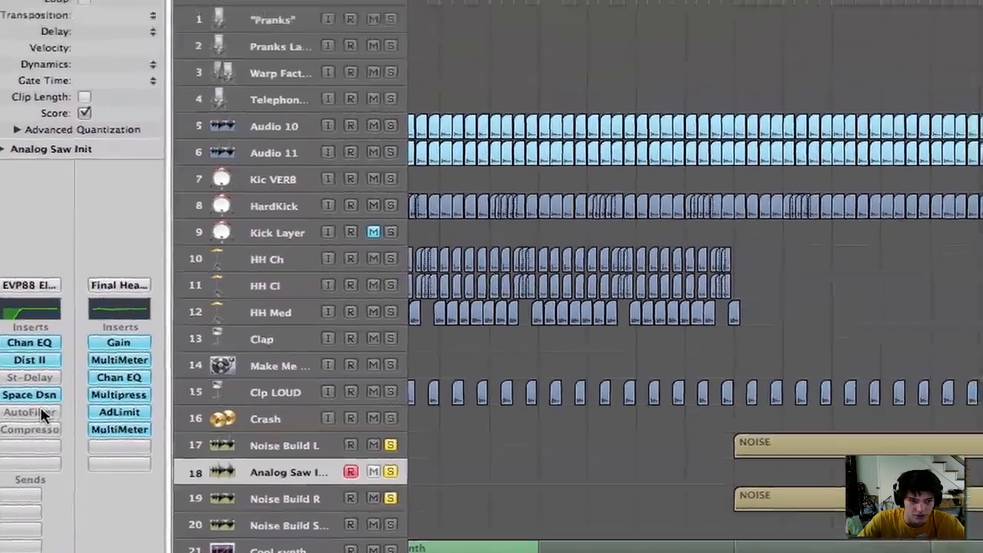
- Open the AutoFilter insert, take it out of bypass, and set the envelope's cutoff modulation to 0%
{"action": "left_click", "coordinate": [49, 288]}
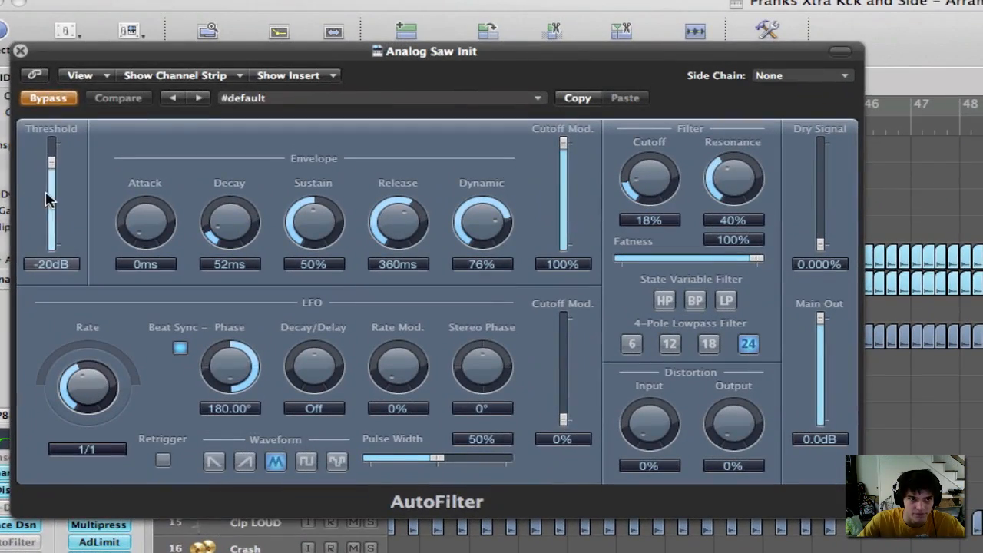
{"action": "left_click", "coordinate": [48, 97]}
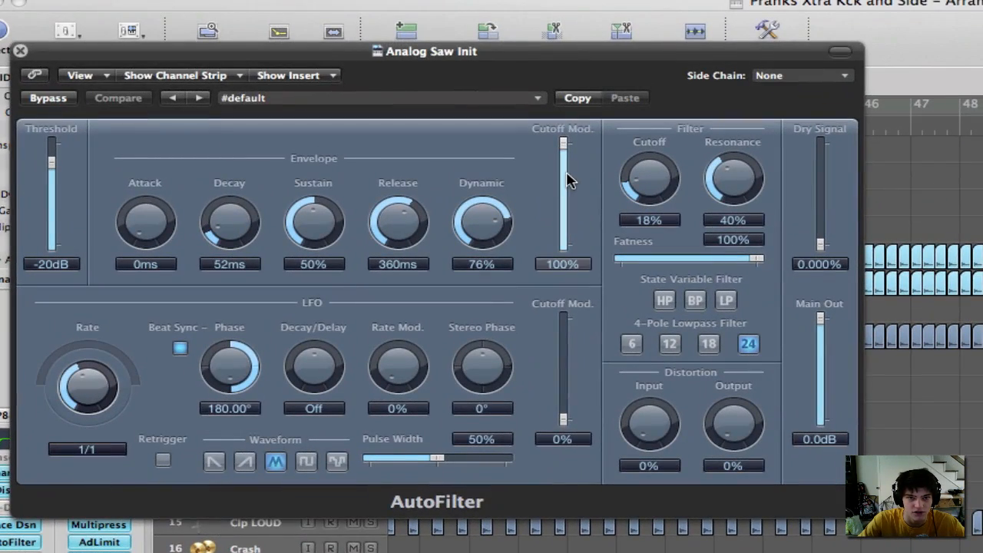
{"action": "left_click_drag", "start_coordinate": [564, 172], "coordinate": [558, 326]}
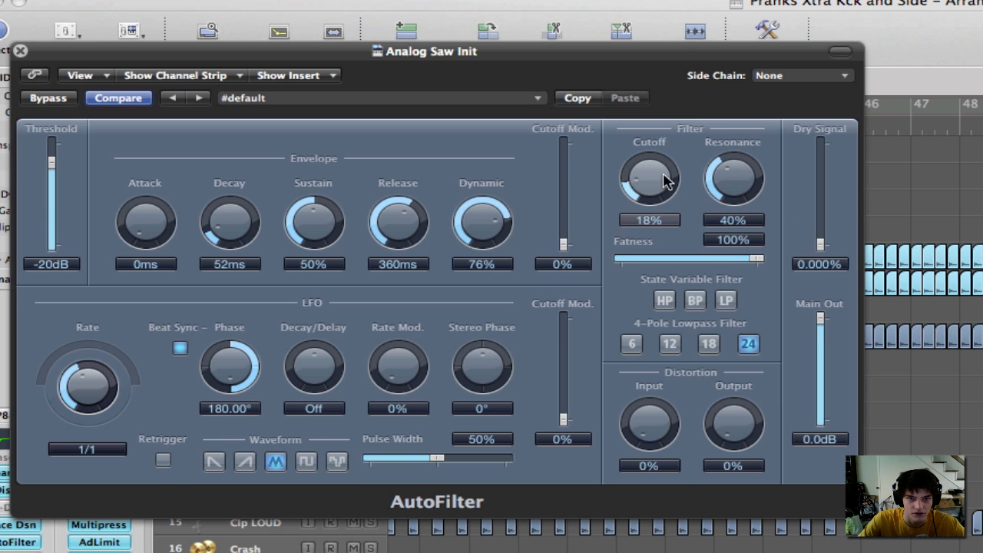
- Try different AutoFilter cutoff and resonance amounts on the noise, ending with cutoff at 76% and resonance at 35%
{"action": "left_click_drag", "start_coordinate": [653, 184], "coordinate": [614, 146]}
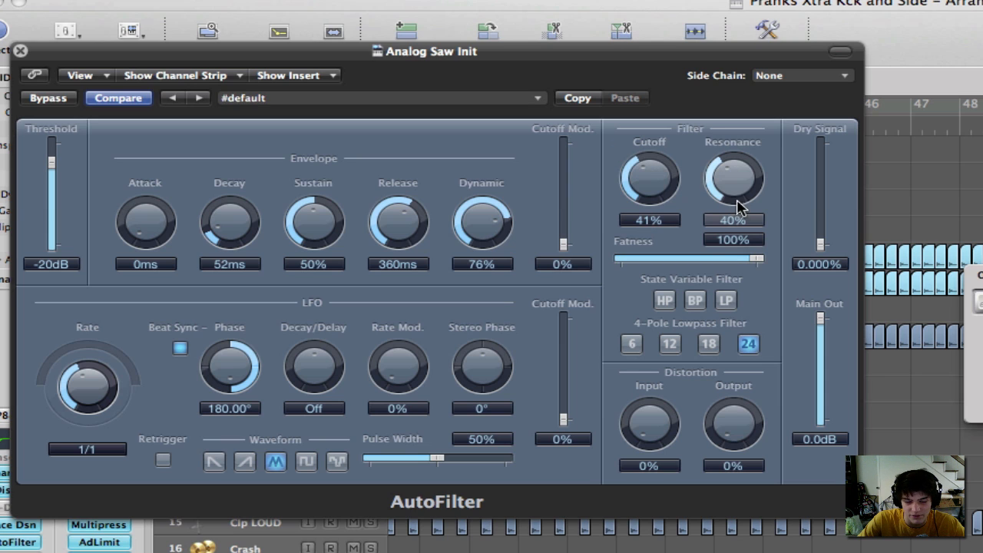
{"action": "left_click_drag", "start_coordinate": [735, 197], "coordinate": [731, 154]}
{"action": "left_click_drag", "start_coordinate": [668, 184], "coordinate": [652, 162]}
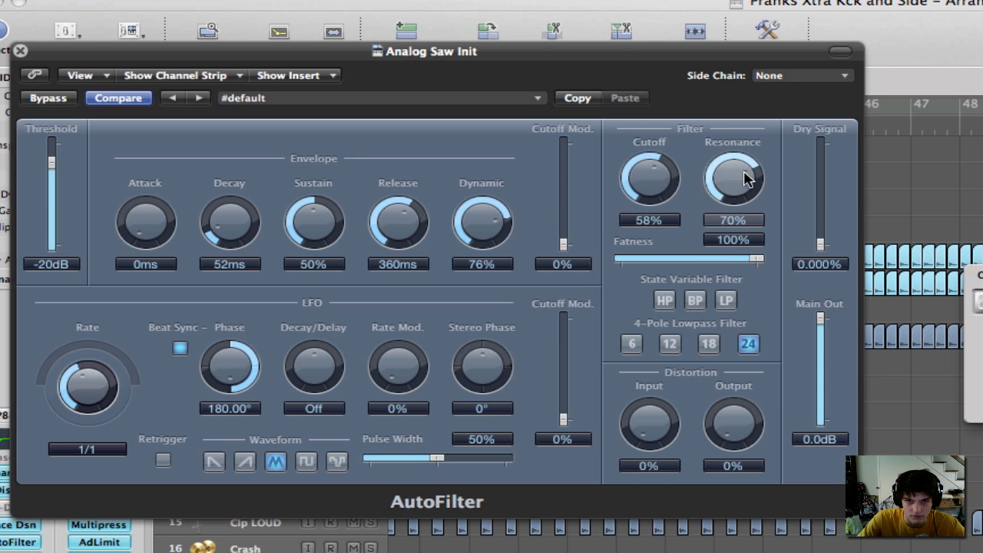
{"action": "left_click_drag", "start_coordinate": [730, 171], "coordinate": [735, 235]}
{"action": "left_click_drag", "start_coordinate": [643, 183], "coordinate": [635, 154]}
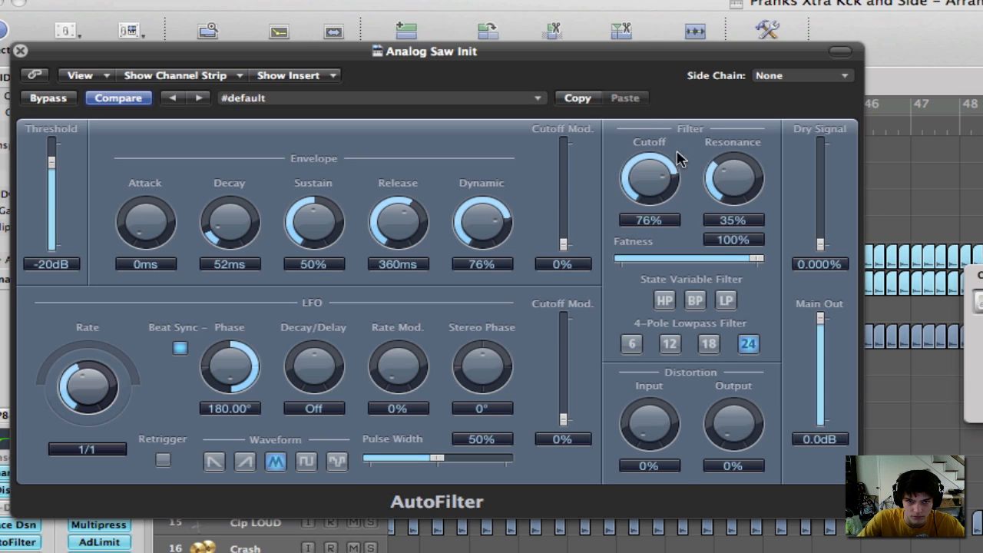
- Set the AutoFilter resonance to 40% and copy the NOISE region at bar 51 onto the Analog Saw Init track without its automation data
{"action": "left_click_drag", "start_coordinate": [728, 177], "coordinate": [727, 172]}
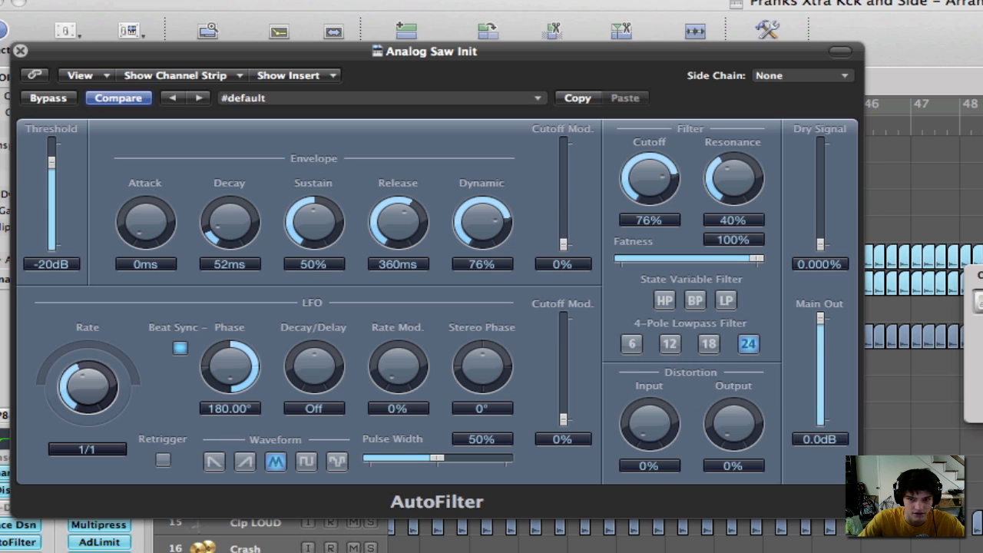
{"action": "key", "text": "super+x"}
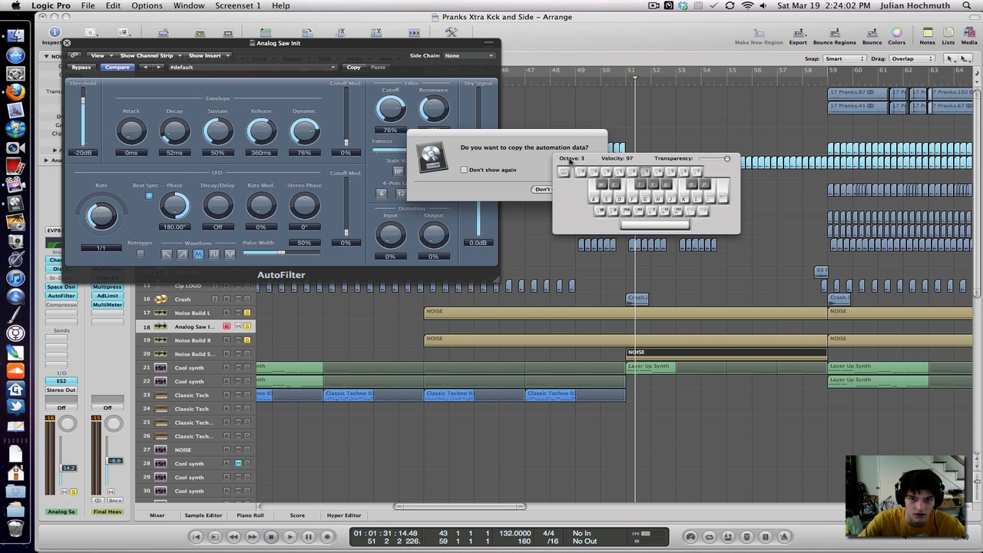
{"action": "left_click", "coordinate": [542, 189]}
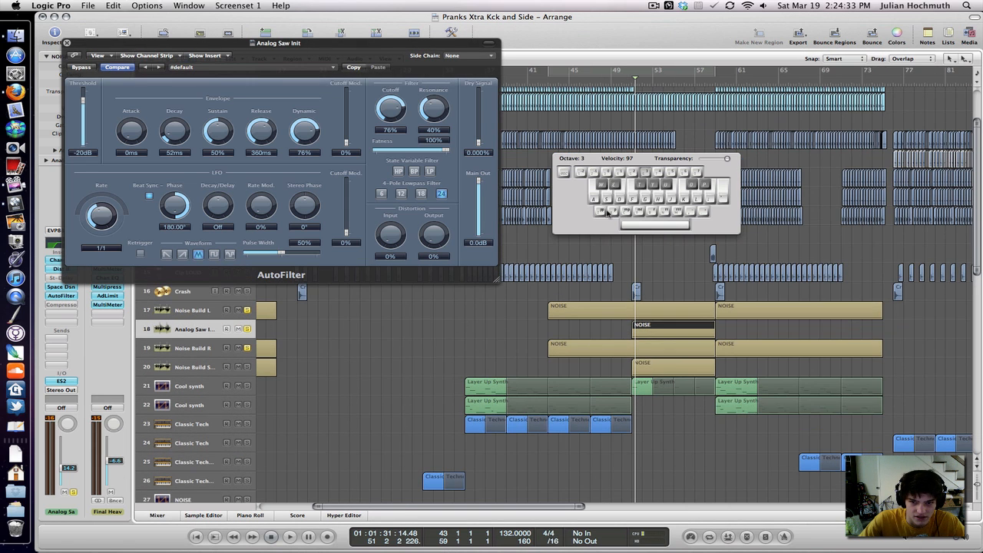
- Audition the copied NOISE region from just before bar 51 and play a test note with musical typing
{"action": "left_click_drag", "start_coordinate": [634, 79], "coordinate": [630, 80]}
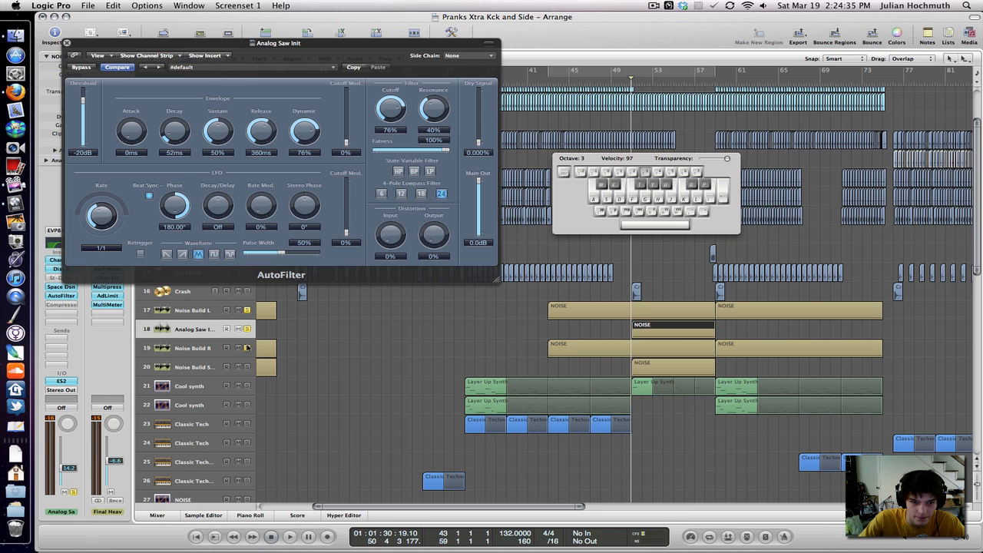
{"action": "key", "text": "space"}
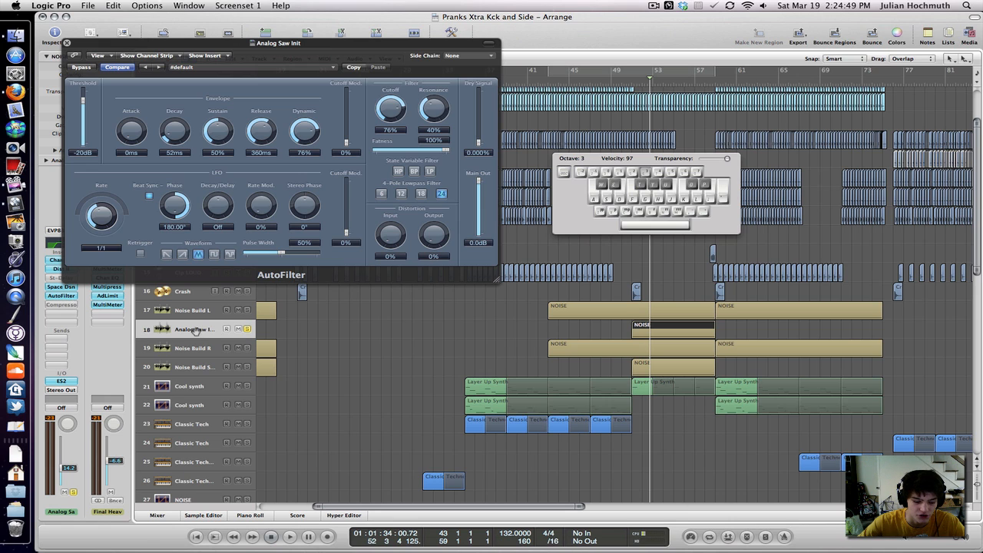
{"action": "key", "text": "Caps_Lock"}
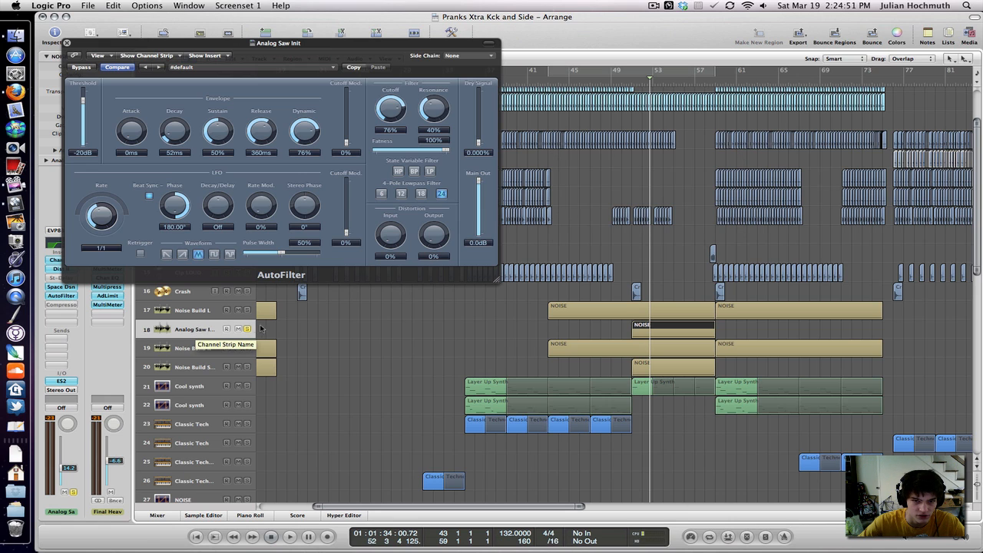
{"action": "key", "text": "Caps_Lock"}
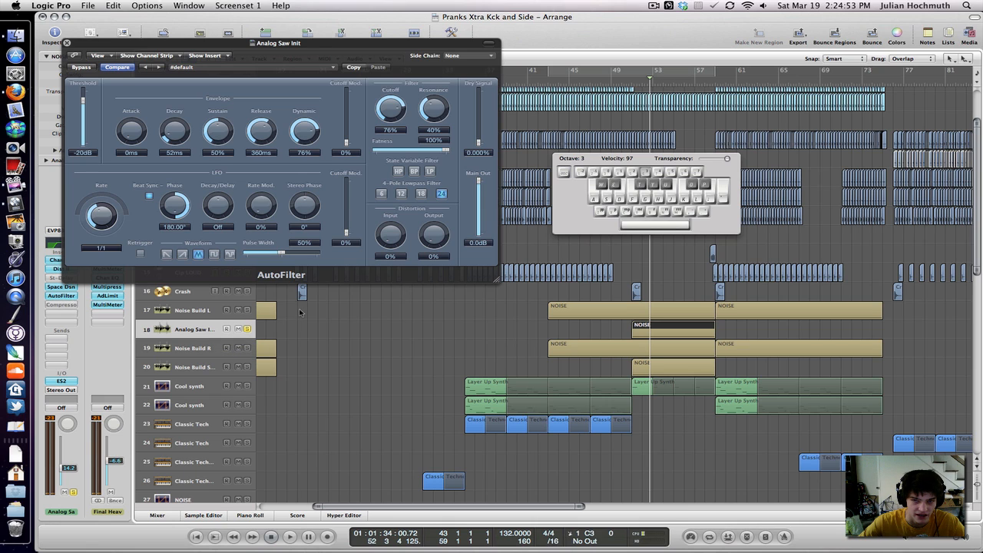
{"action": "key", "text": "a"}
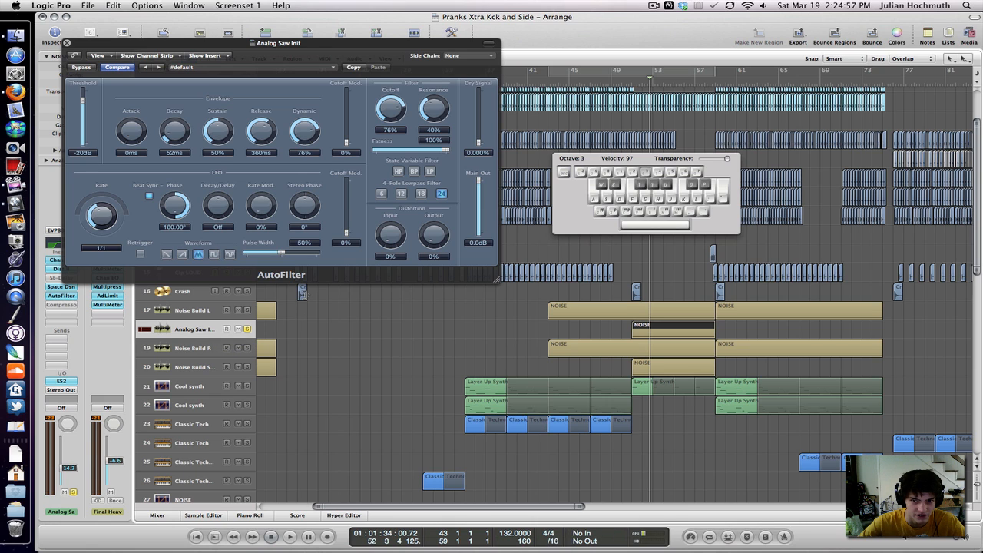
{"action": "key", "text": "Caps_Lock"}
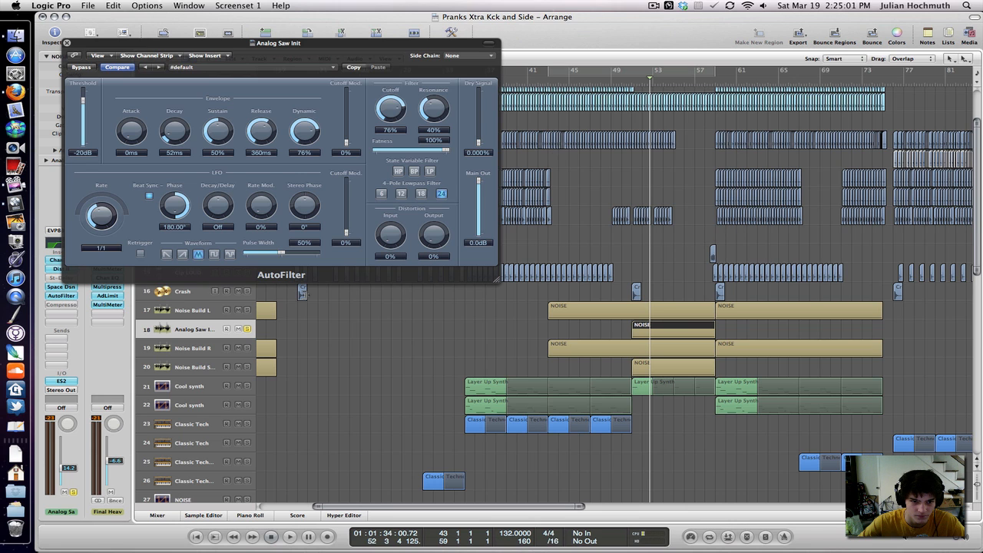
- Show the track automation and set the Analog Saw Init track's automation mode to Latch
{"action": "key", "text": "a"}
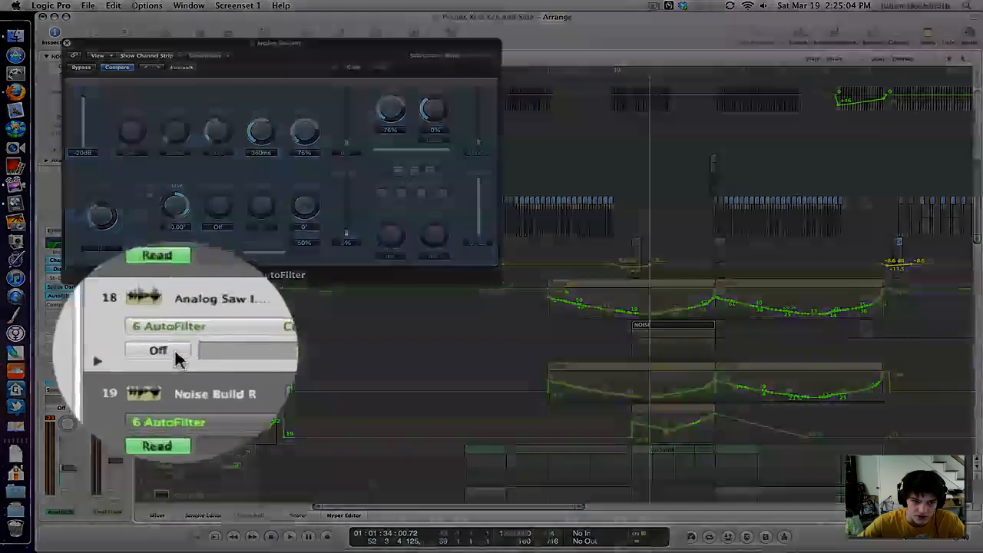
{"action": "left_click", "coordinate": [175, 353]}
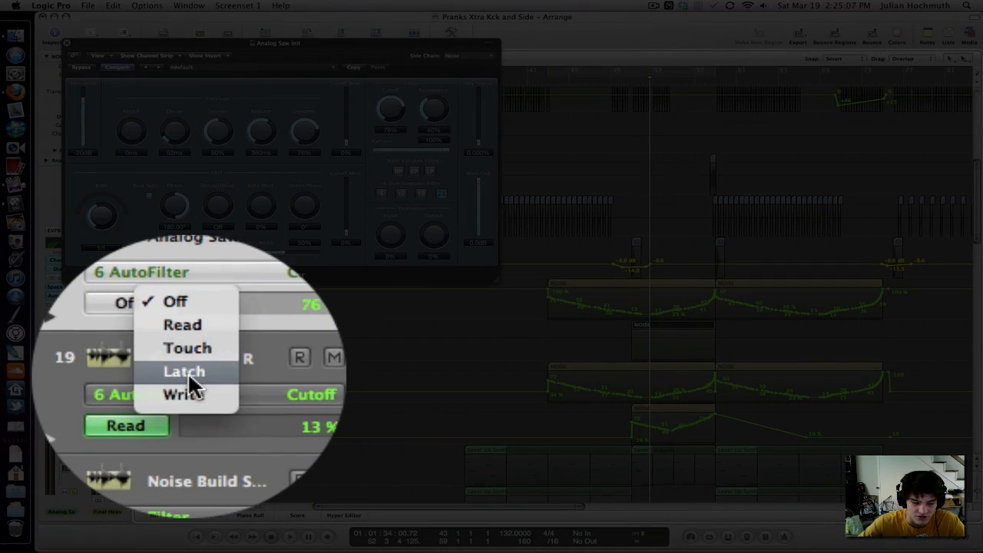
{"action": "left_click", "coordinate": [187, 371]}
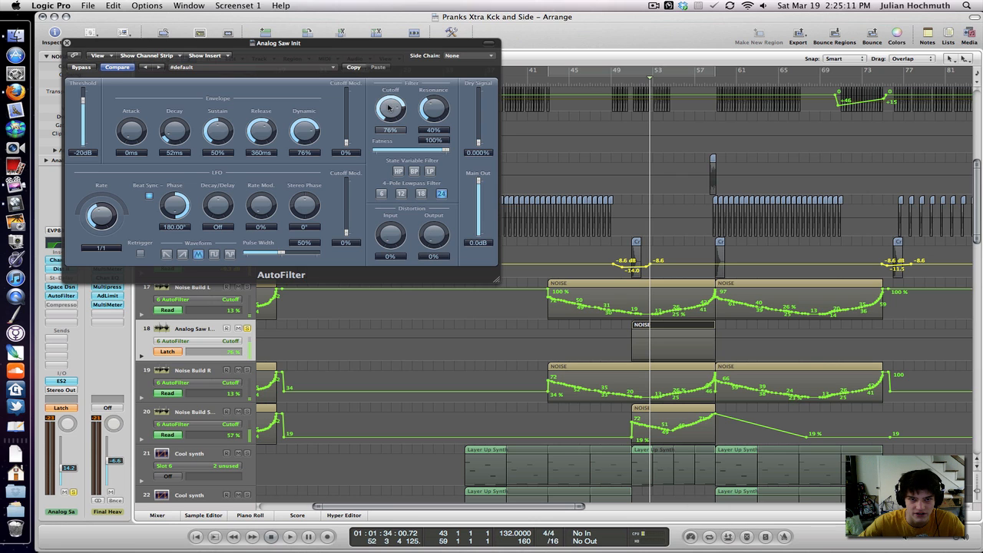
- Try latching AutoFilter fatness, resonance and dry signal moves from bar 43, ending with fatness at 90% and resonance at 40%
{"action": "left_click", "coordinate": [549, 75]}
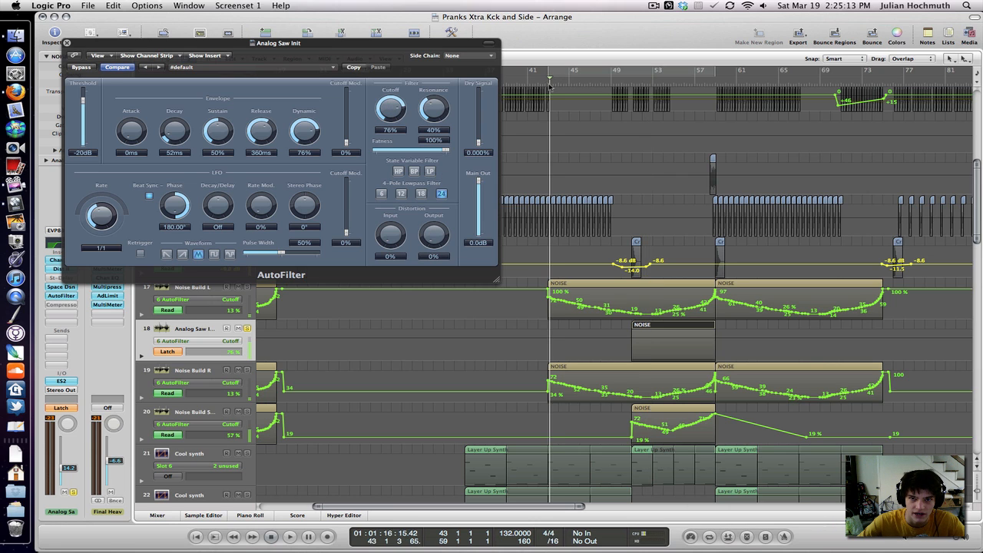
{"action": "left_click_drag", "start_coordinate": [447, 149], "coordinate": [439, 150]}
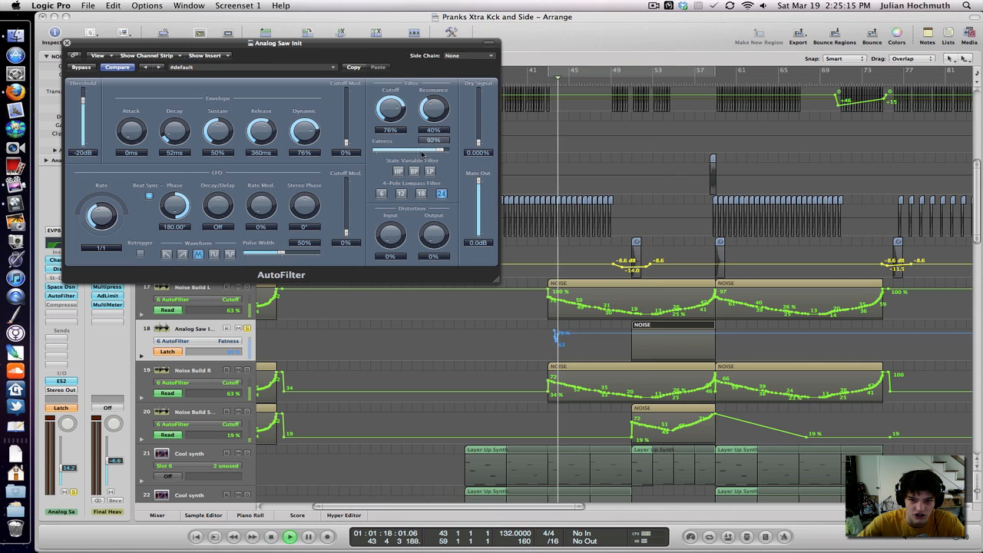
{"action": "left_click_drag", "start_coordinate": [435, 114], "coordinate": [436, 119]}
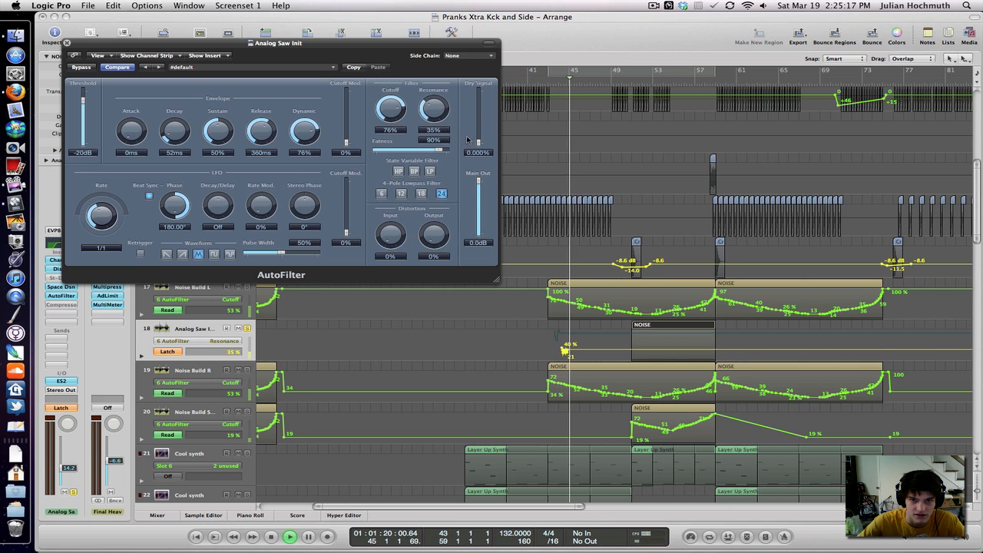
{"action": "left_click", "coordinate": [477, 142]}
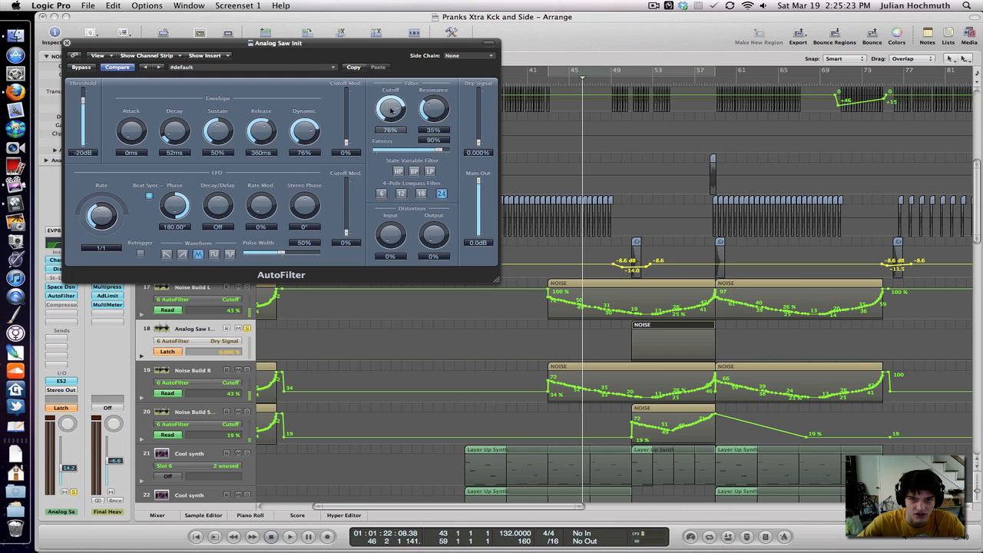
{"action": "left_click_drag", "start_coordinate": [430, 111], "coordinate": [431, 109]}
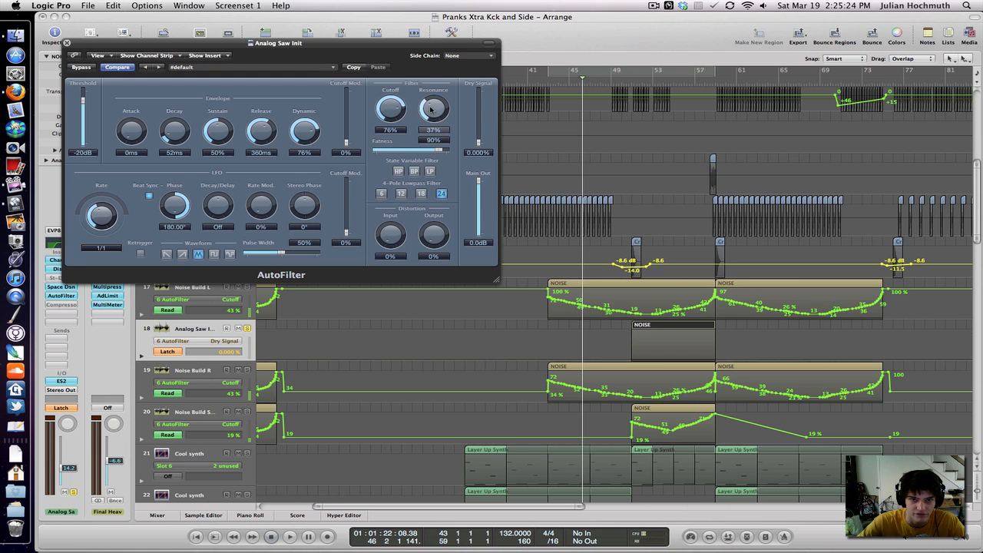
- Record a sweeping AutoFilter cutoff automation over the NOISE region from about bar 50 to bar 59, finishing at 100%
{"action": "left_click", "coordinate": [620, 85]}
{"action": "key", "text": "space"}
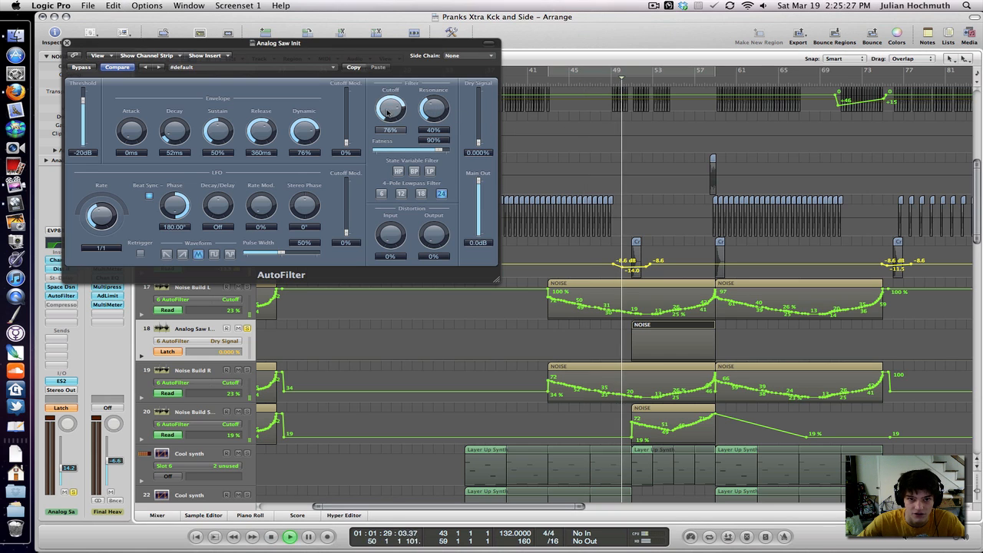
{"action": "left_click_drag", "start_coordinate": [388, 112], "coordinate": [383, 77]}
{"action": "key", "text": "space"}
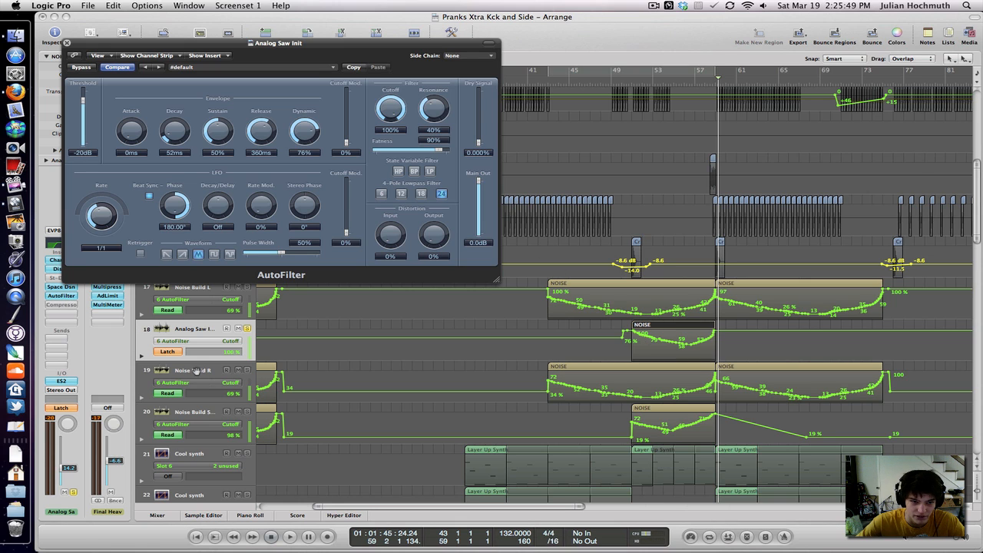
- Set the AutoFilter fatness to 100% and switch the Analog Saw Init track's automation mode to Read
{"action": "left_click", "coordinate": [166, 351]}
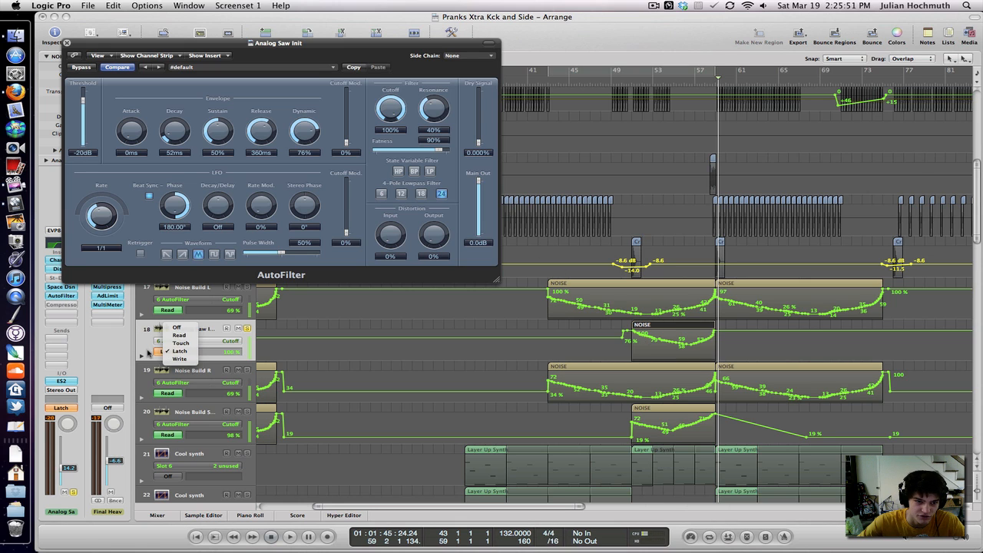
{"action": "left_click", "coordinate": [141, 336]}
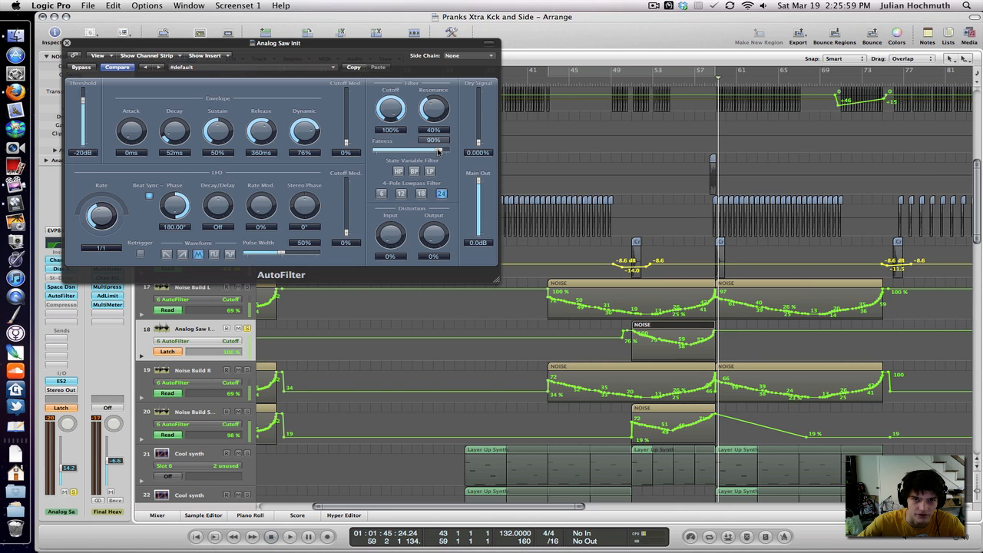
{"action": "left_click_drag", "start_coordinate": [439, 150], "coordinate": [453, 151]}
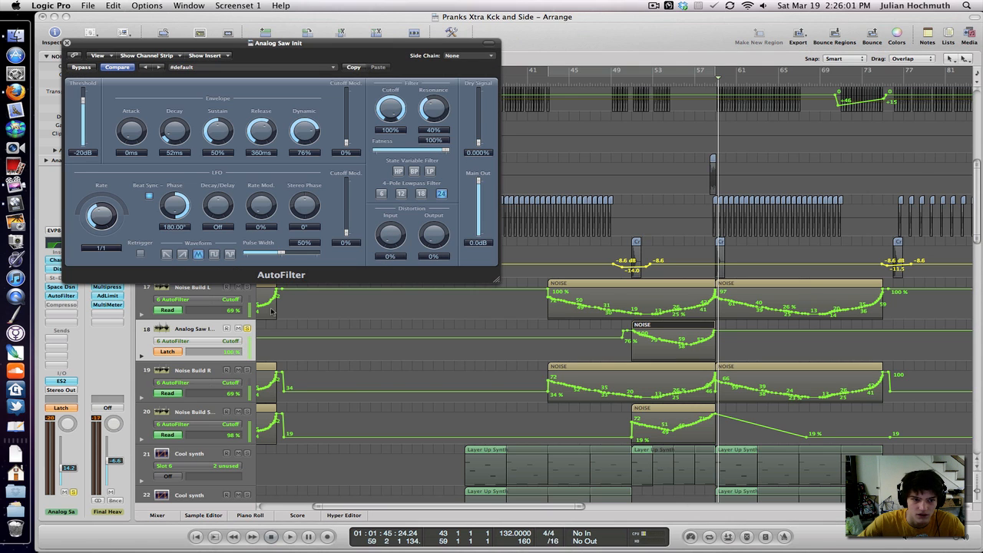
{"action": "left_click", "coordinate": [168, 352]}
{"action": "left_click", "coordinate": [170, 337]}
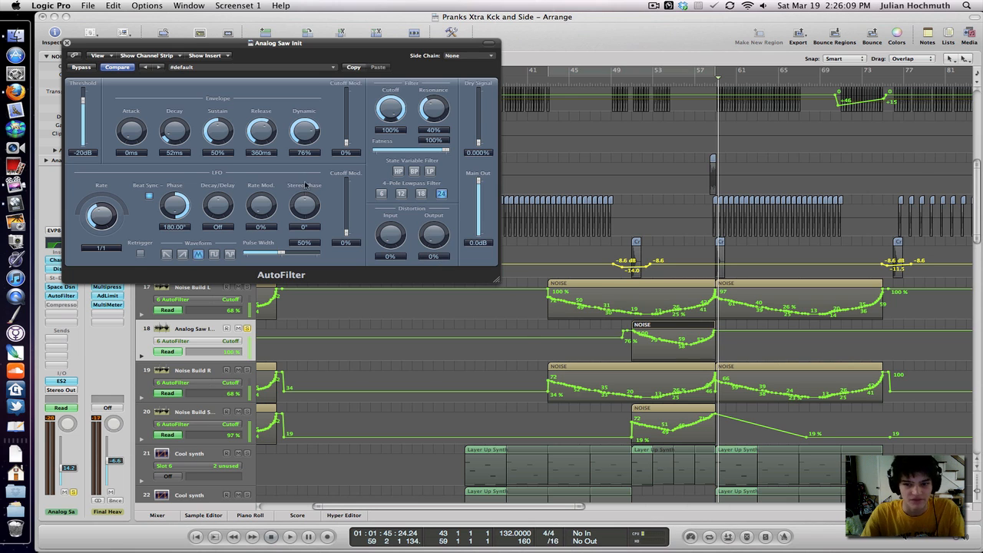
- Close the AutoFilter and hide the track automation in the arrangement
{"action": "left_click", "coordinate": [67, 43]}
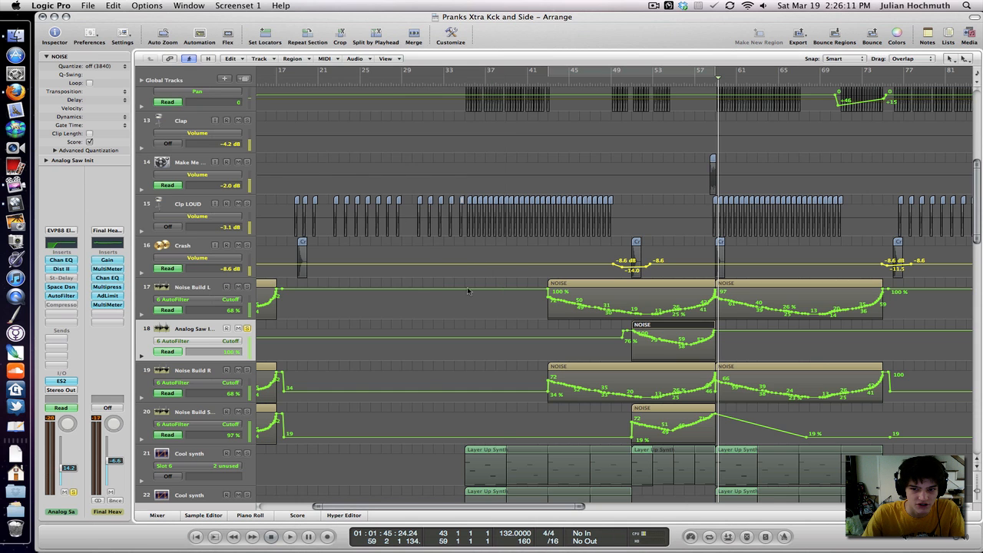
{"action": "key", "text": "a"}
{"action": "key", "text": "ctrl+Up"}
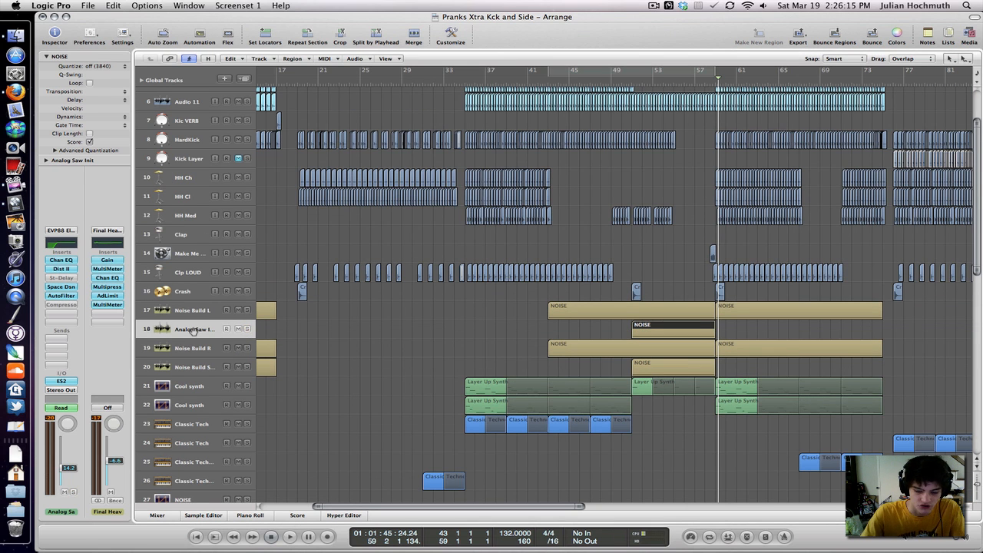
- Delete the NOISE region on the Analog Saw Init track together with its automation data, and remove the track
{"action": "key", "text": "BackSpace"}
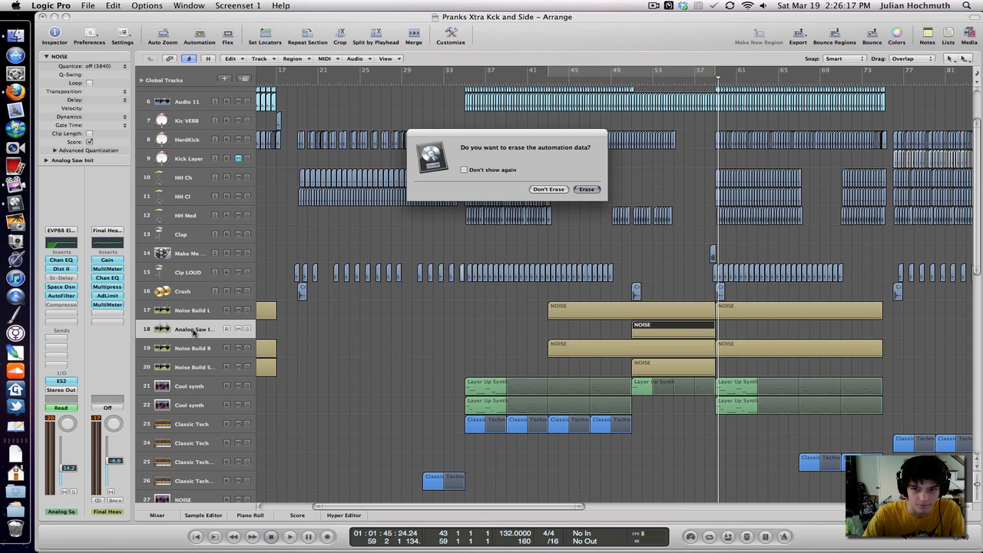
{"action": "key", "text": "Return"}
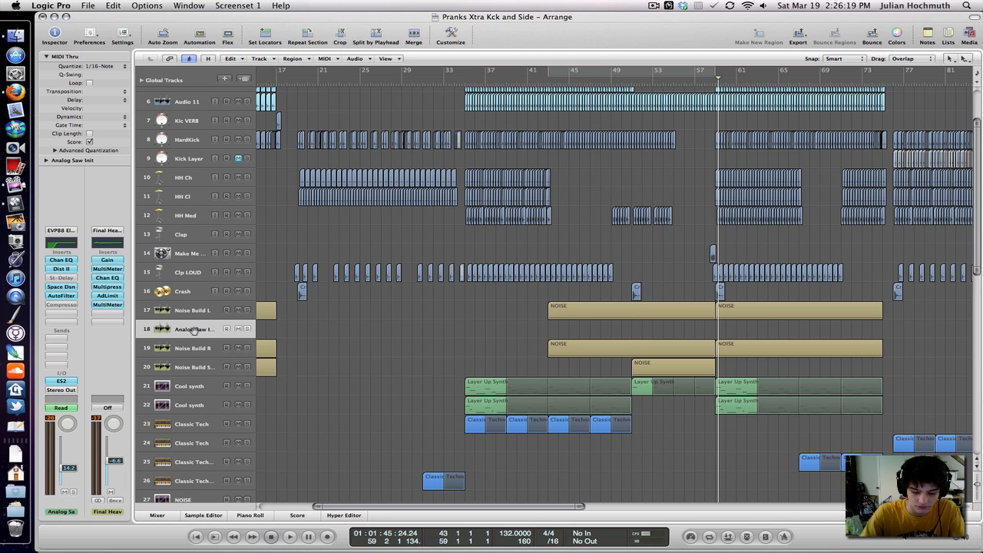
{"action": "key", "text": "super+BackSpace"}
{"action": "key", "text": "Return"}
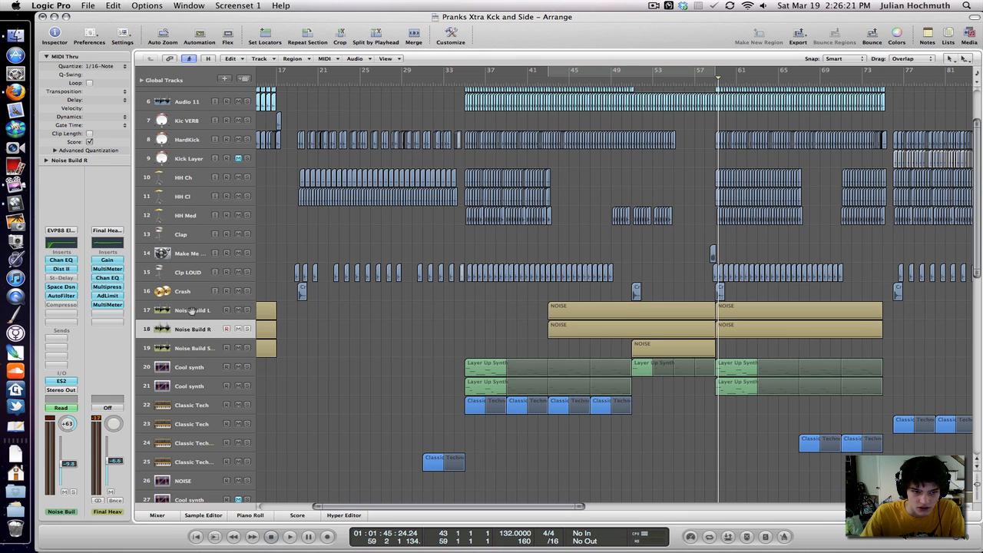
- Solo the Noise Build L and Noise Build R tracks and place the playhead just before bar 43
{"action": "left_click", "coordinate": [191, 310]}
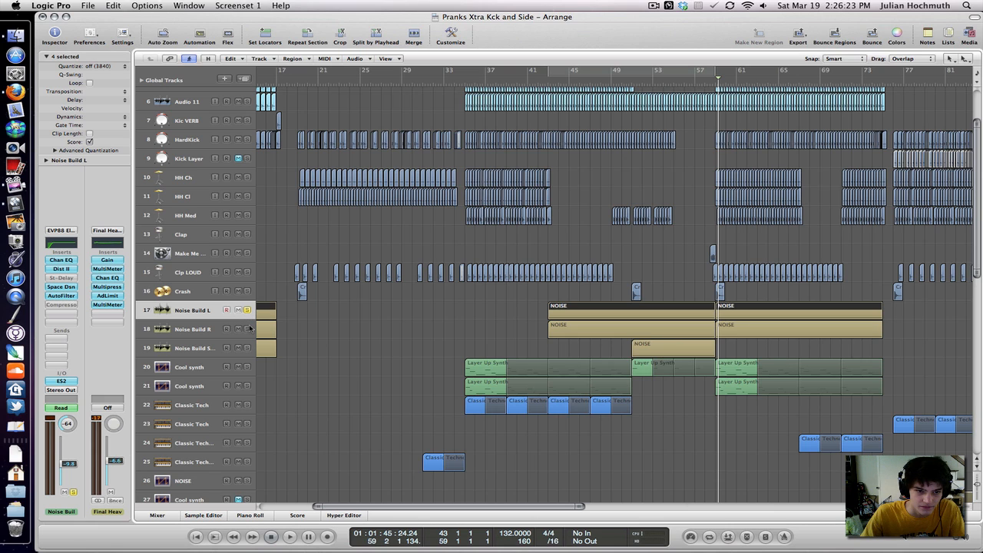
{"action": "left_click", "coordinate": [247, 328]}
{"action": "left_click", "coordinate": [218, 331]}
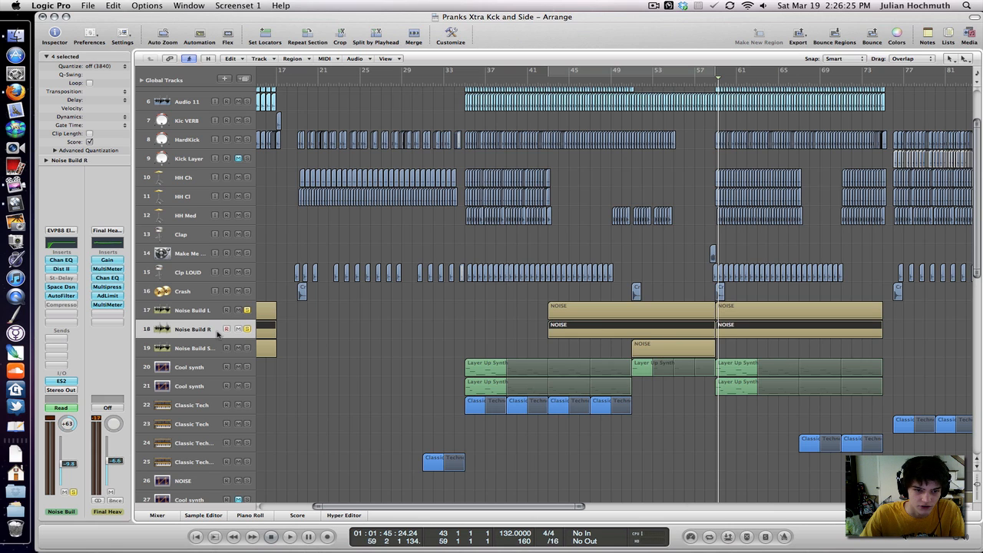
{"action": "left_click", "coordinate": [214, 311]}
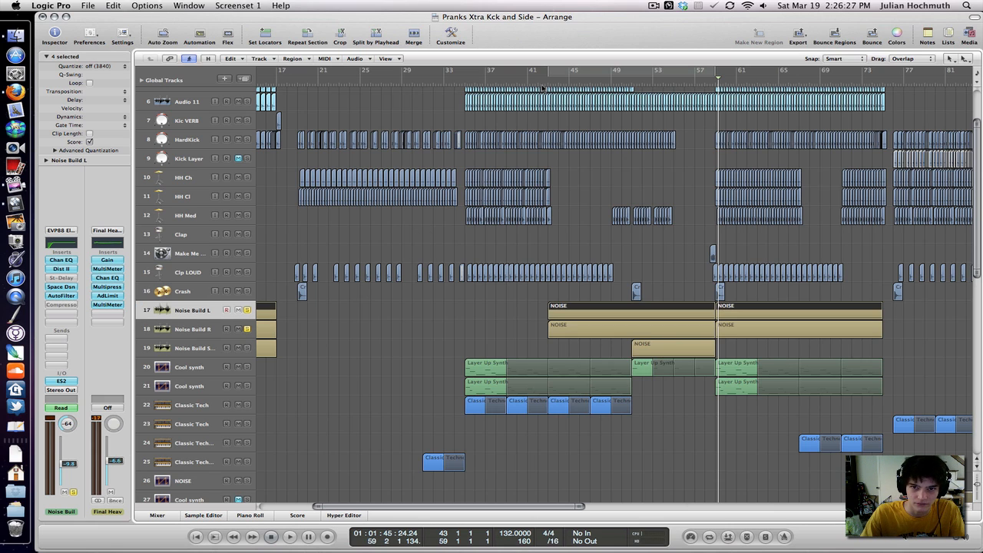
{"action": "left_click", "coordinate": [544, 79]}
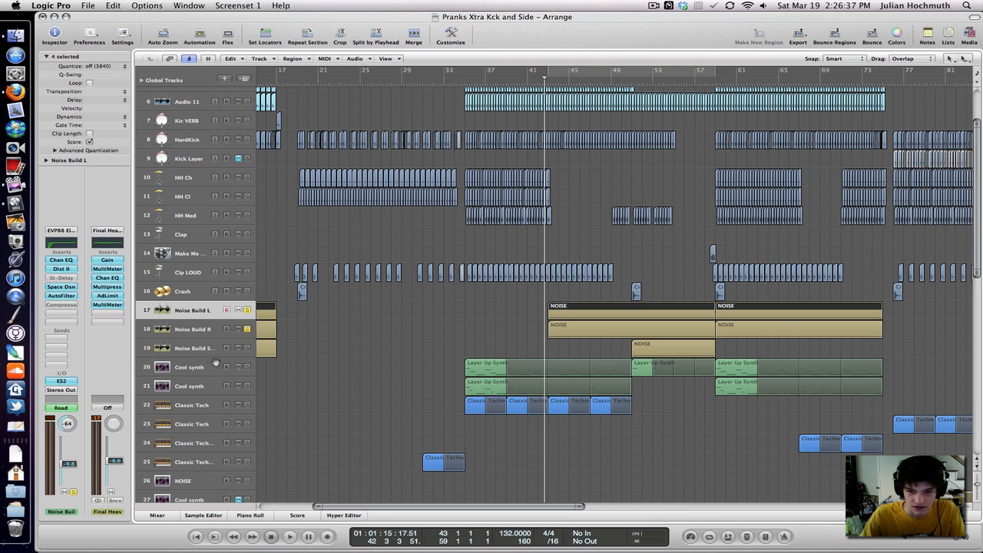
- Select Noise Build R and Noise Build L in turn to compare the pan settings on their channel strips
{"action": "left_click", "coordinate": [197, 329]}
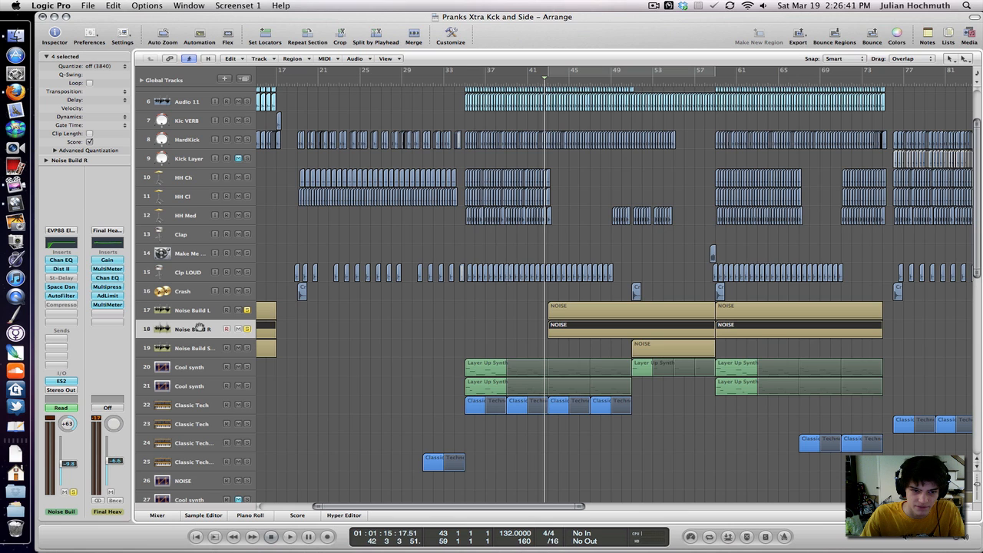
{"action": "left_click", "coordinate": [201, 317]}
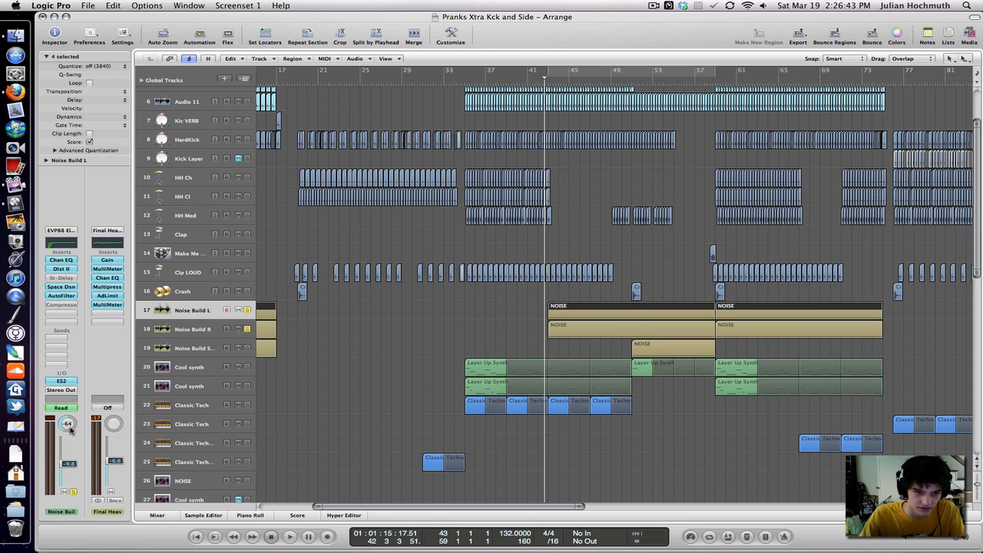
{"action": "left_click", "coordinate": [196, 331]}
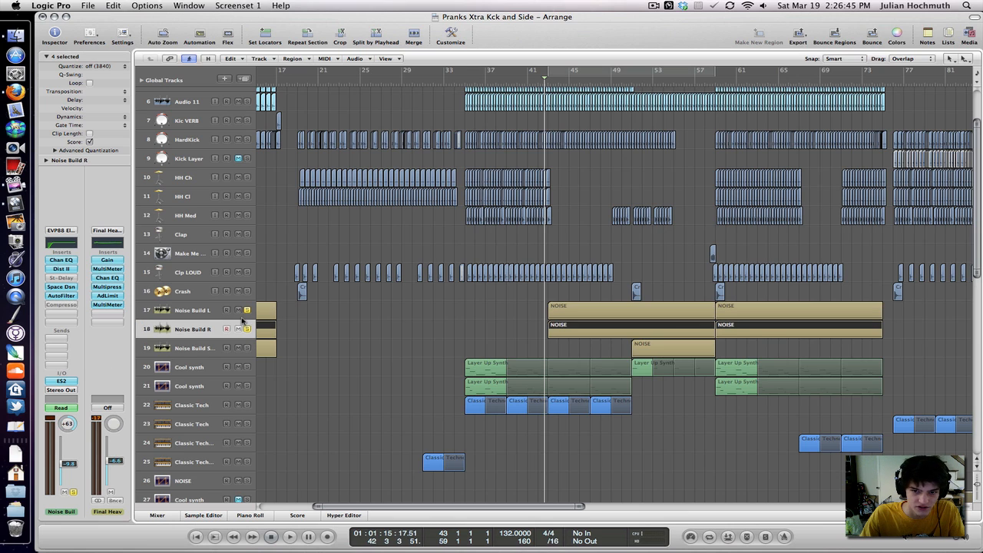
- Play the soloed Noise Build L and Noise Build R tracks together from just before bar 43
{"action": "key", "text": "space"}
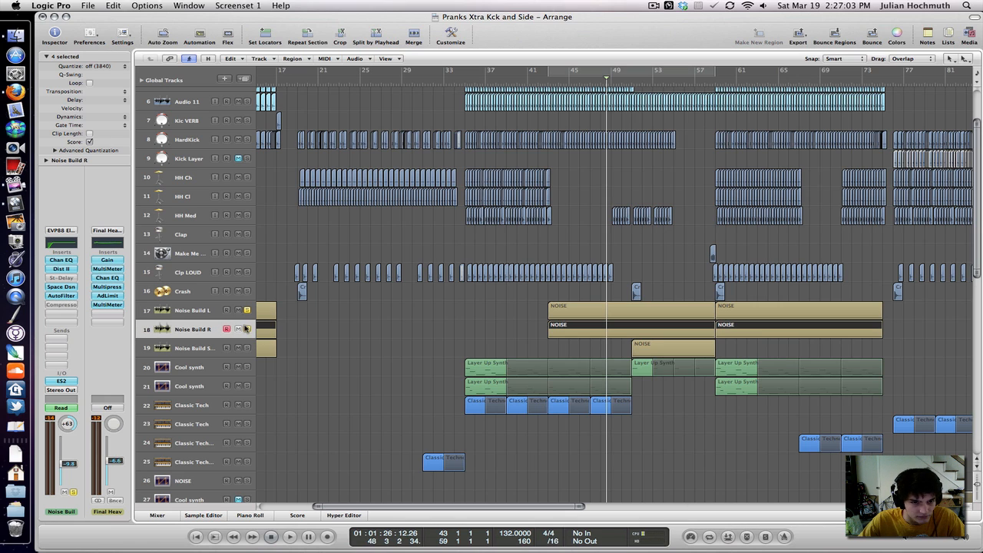
{"action": "left_click", "coordinate": [246, 329]}
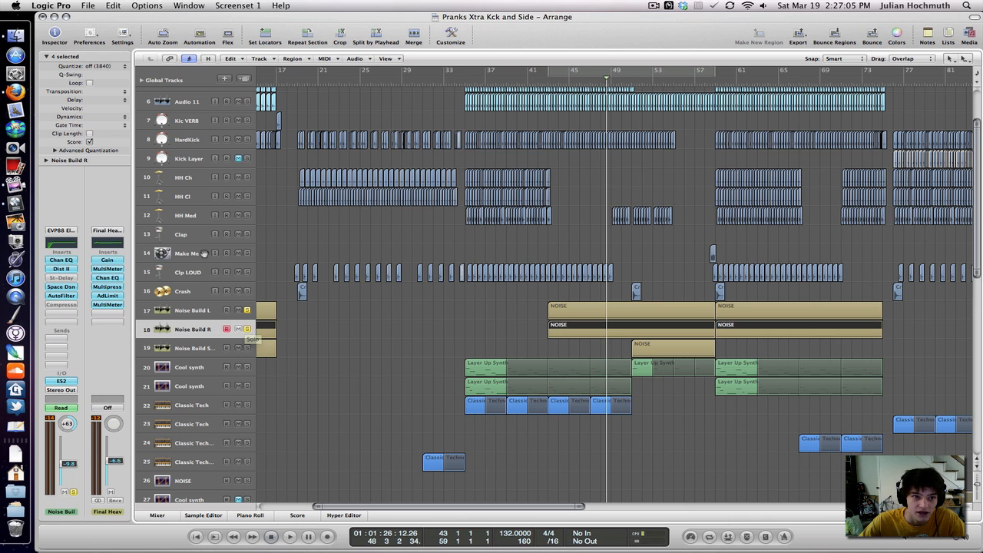
- Solo the Audio 11 track alongside the two noise tracks and play it briefly
{"action": "scroll", "coordinate": [204, 254], "scroll_direction": "up", "scroll_amount": 1}
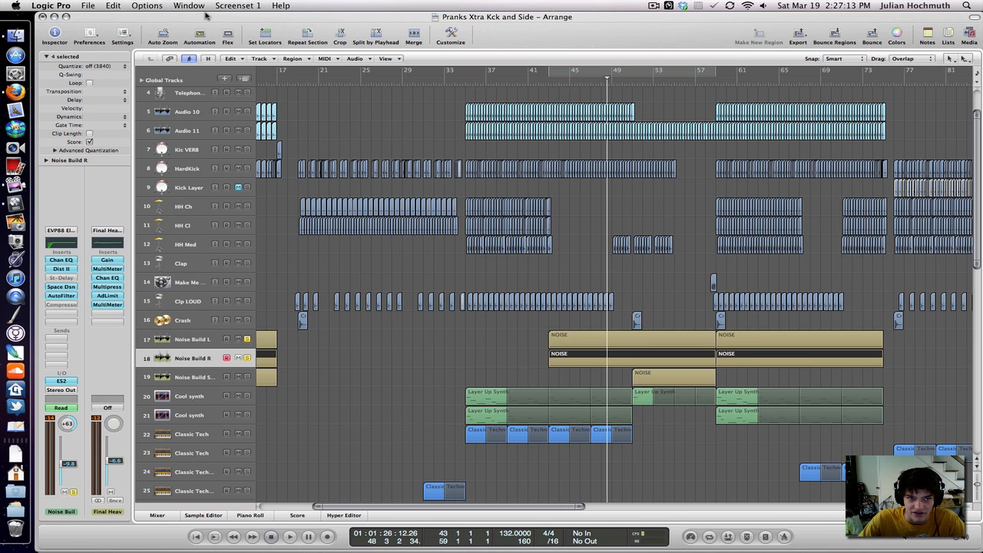
{"action": "left_click", "coordinate": [186, 130]}
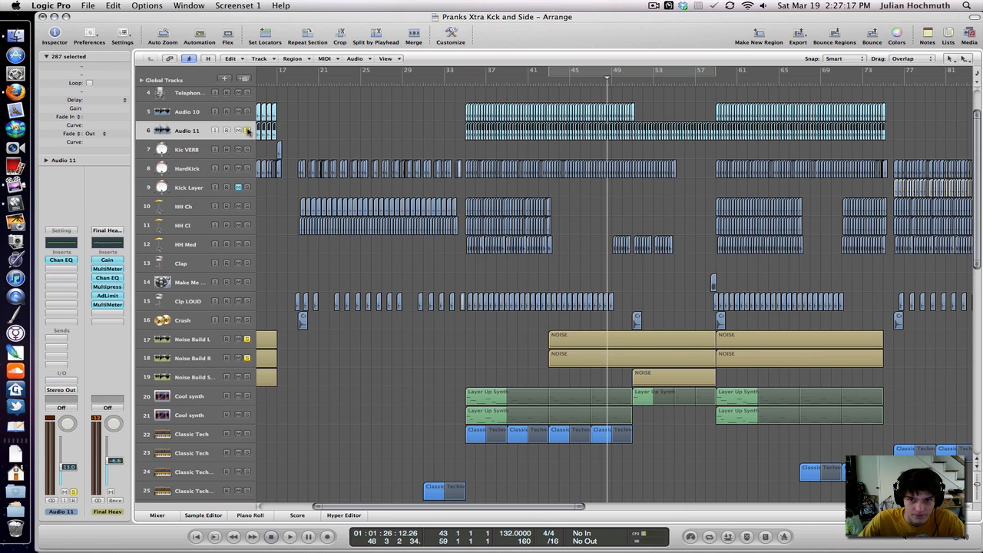
{"action": "left_click", "coordinate": [247, 130]}
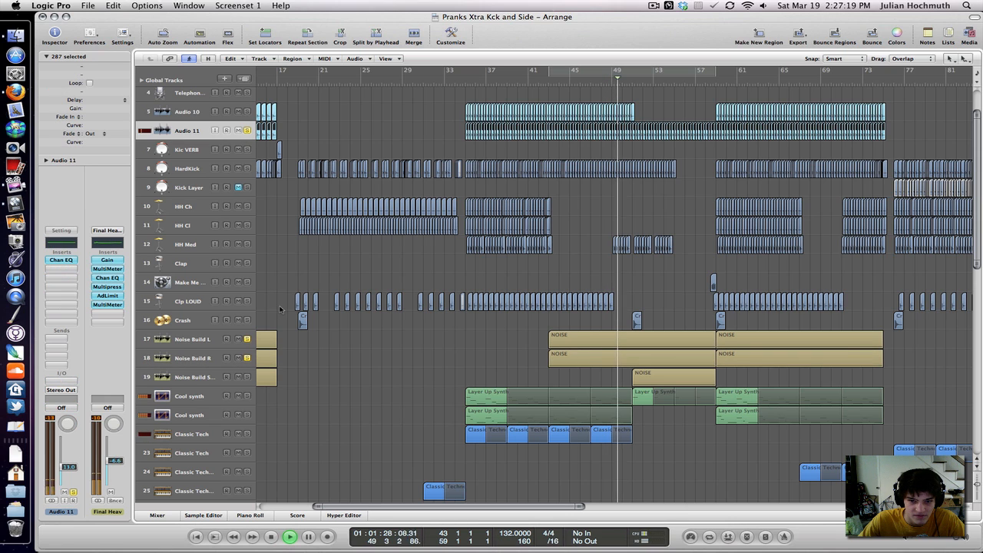
{"action": "key", "text": "space"}
- Enable the bypassed Compressor on Noise Build L and Noise Build R, and play the build from just before bar 43
{"action": "left_click", "coordinate": [184, 339]}
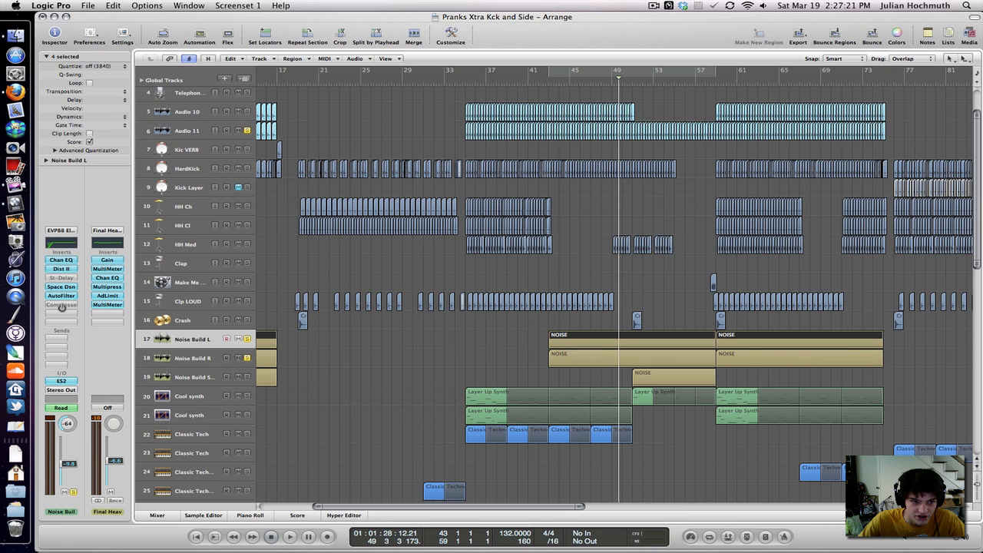
{"action": "left_click", "coordinate": [185, 358]}
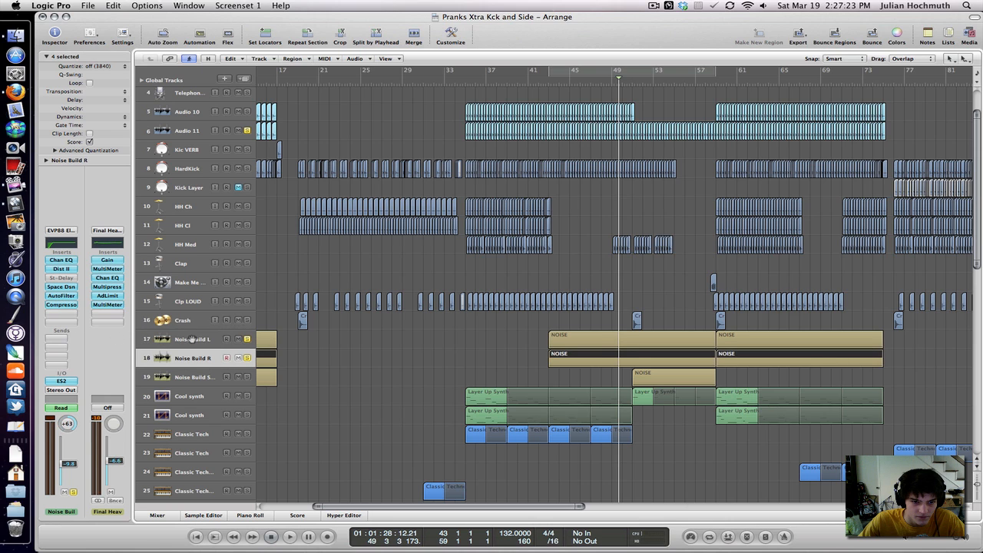
{"action": "left_click", "coordinate": [543, 77]}
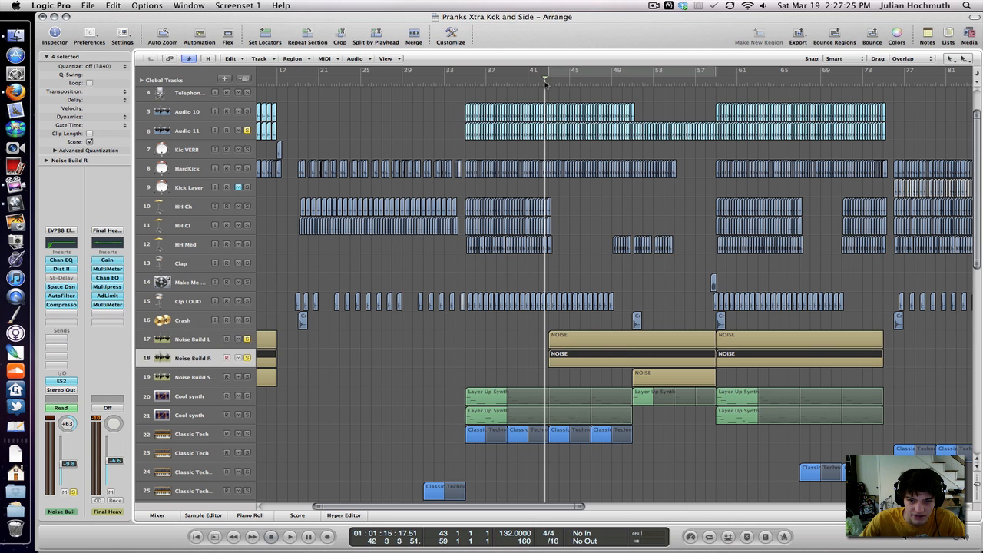
{"action": "key", "text": "space"}
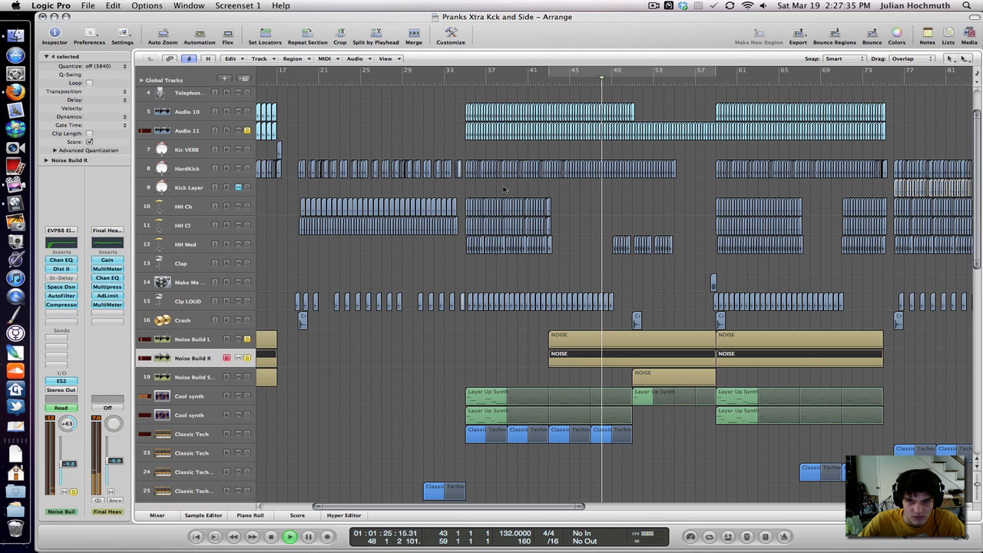
{"action": "key", "text": "space"}
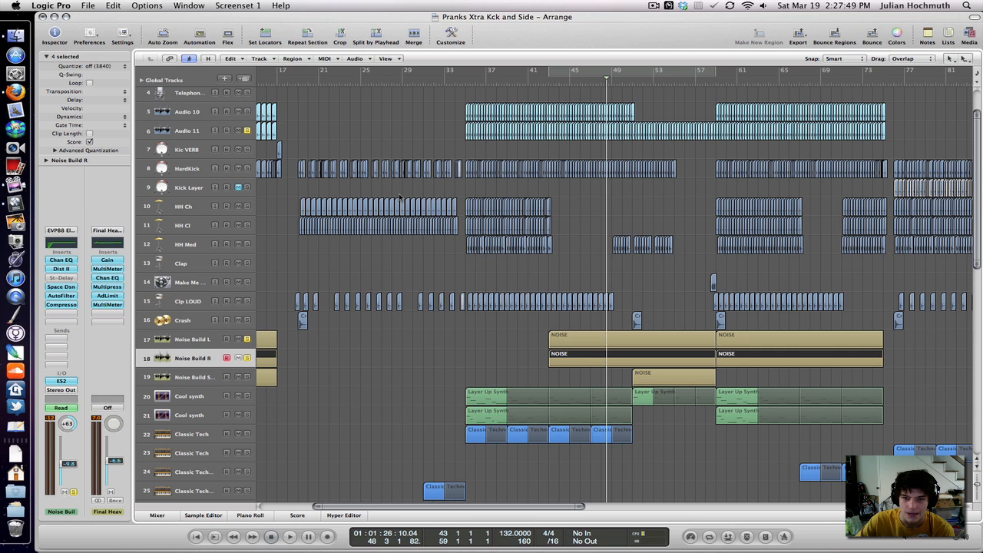
- Deselect the regions and look over where the NOISE regions sit among the song's other tracks in the arrangement
{"action": "left_click", "coordinate": [522, 336]}
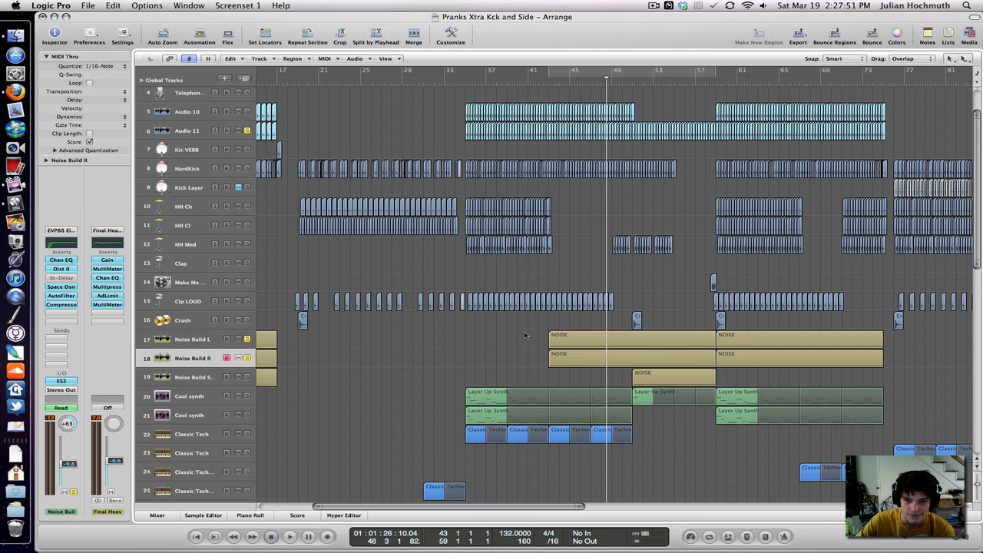
{"action": "scroll", "coordinate": [639, 182], "scroll_direction": "left", "scroll_amount": 5}
{"action": "scroll", "coordinate": [635, 182], "scroll_direction": "down", "scroll_amount": 8}
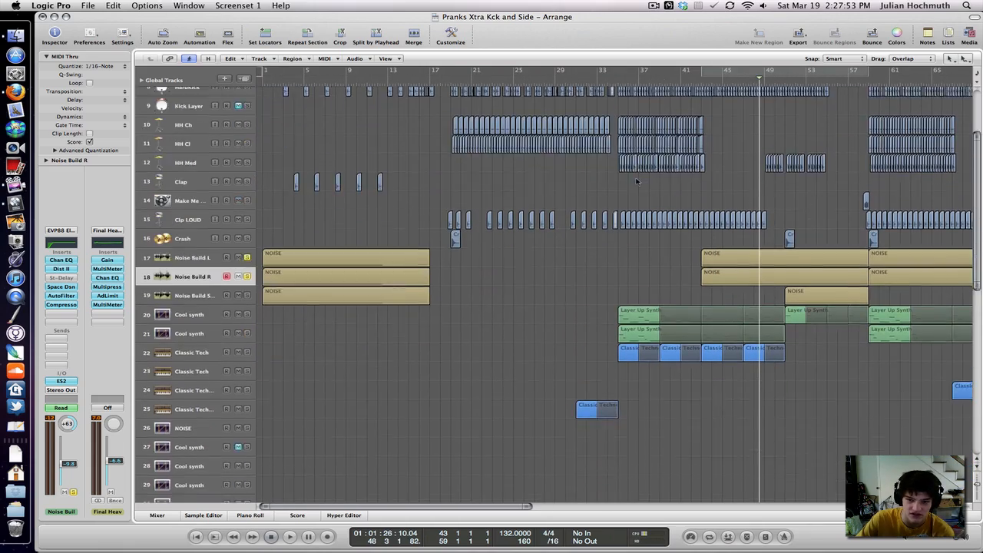
{"action": "scroll", "coordinate": [636, 182], "scroll_direction": "right", "scroll_amount": 7}
{"action": "scroll", "coordinate": [636, 182], "scroll_direction": "up", "scroll_amount": 7}
{"action": "scroll", "coordinate": [635, 182], "scroll_direction": "right", "scroll_amount": 5}
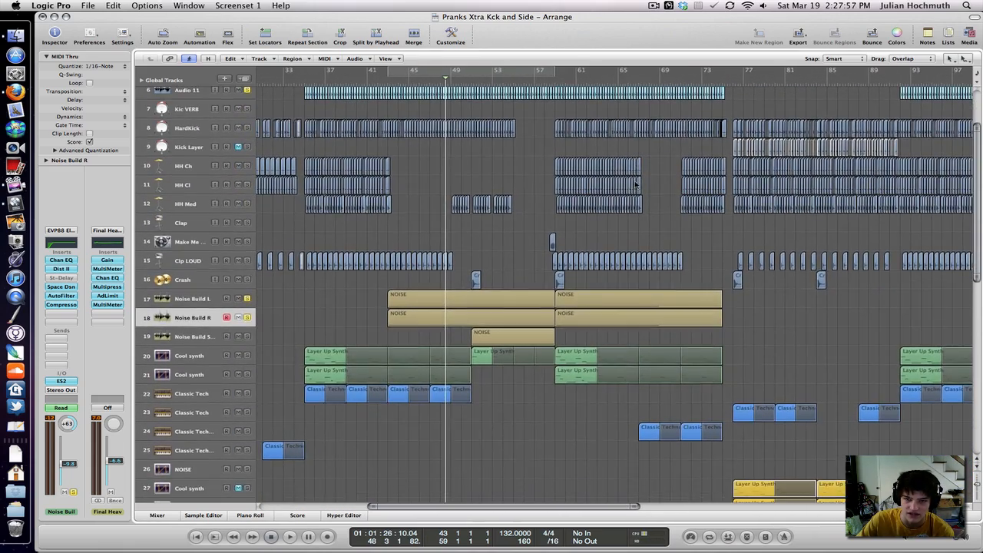
{"action": "scroll", "coordinate": [636, 183], "scroll_direction": "up", "scroll_amount": 5}
{"action": "scroll", "coordinate": [636, 184], "scroll_direction": "left", "scroll_amount": 1}
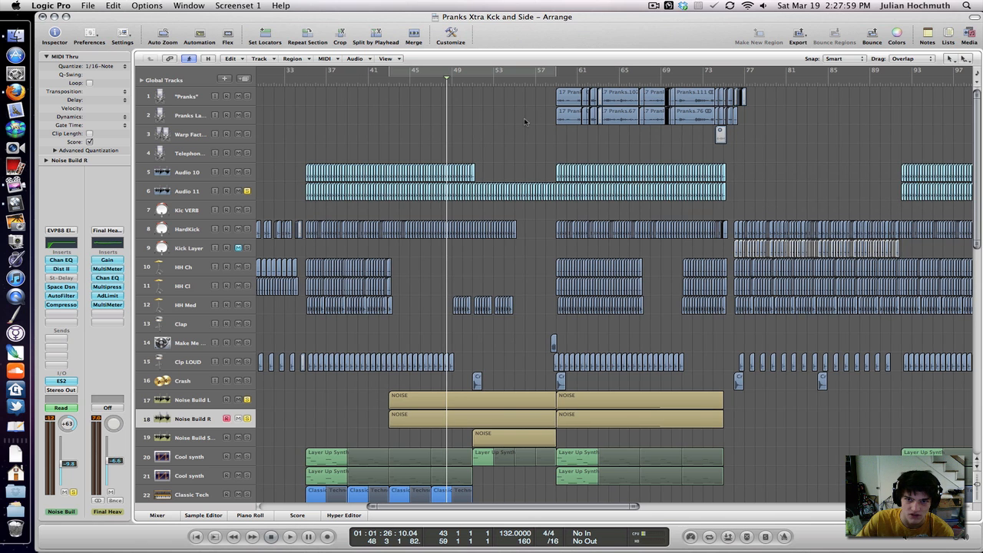
{"action": "scroll", "coordinate": [525, 122], "scroll_direction": "left", "scroll_amount": 9}
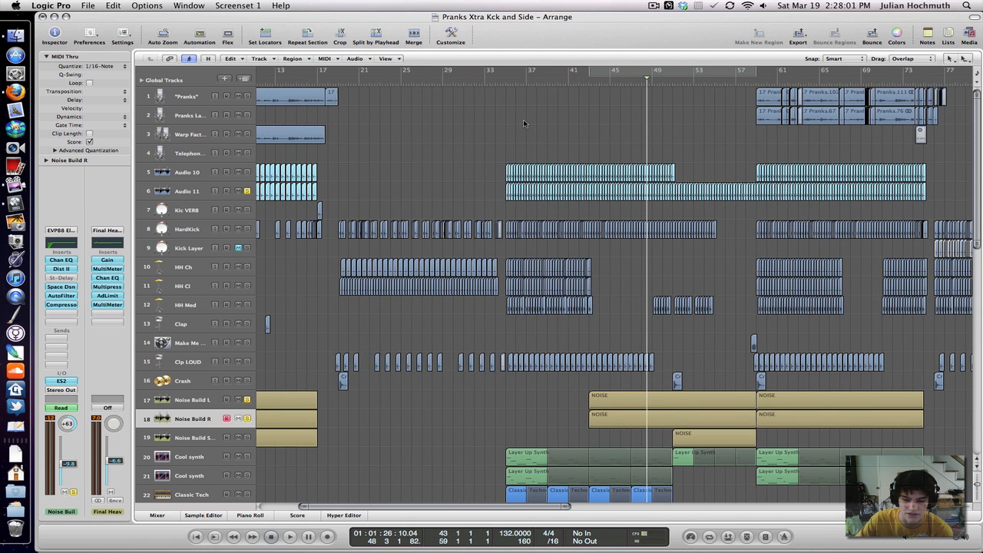
{"action": "scroll", "coordinate": [522, 119], "scroll_direction": "right", "scroll_amount": 2}
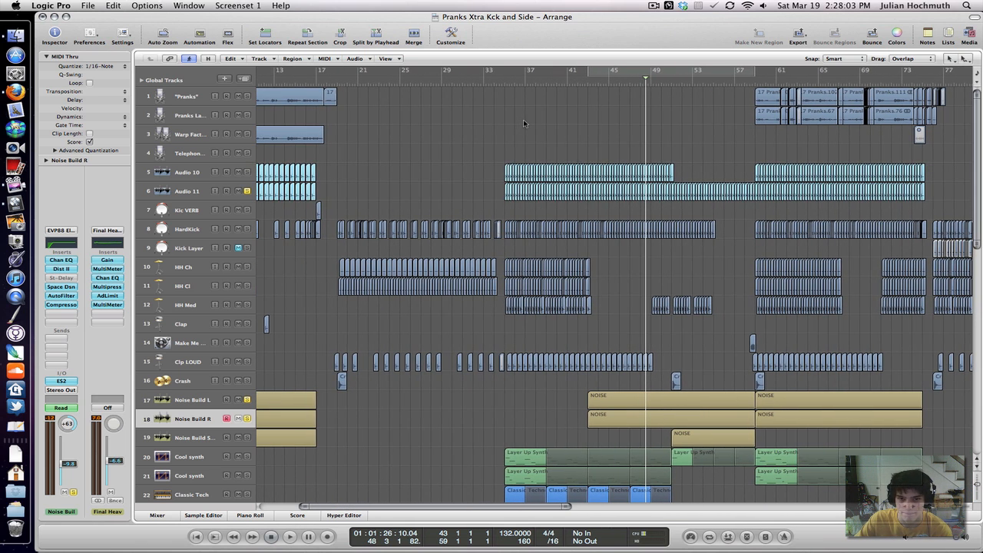